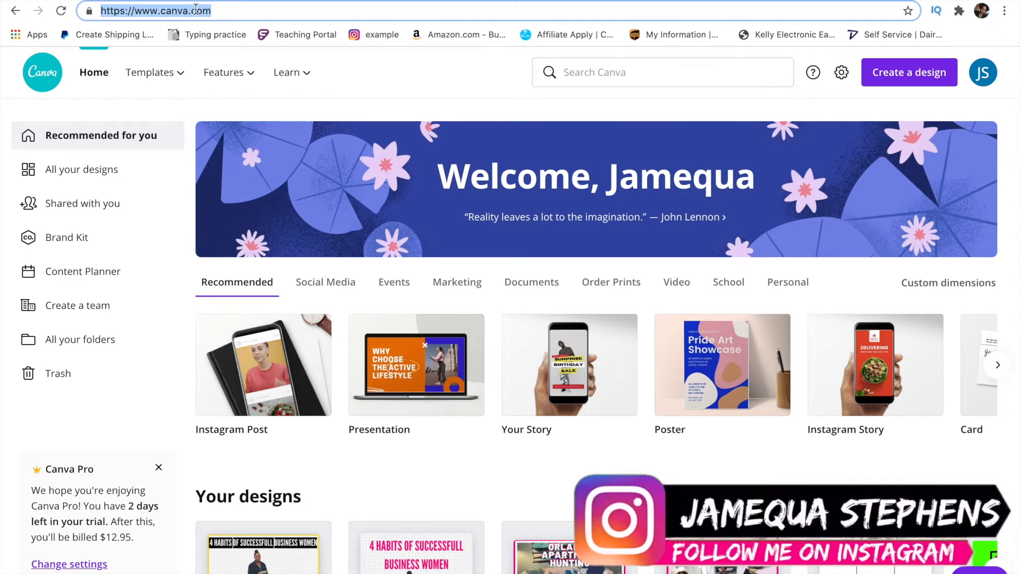
- Create a new blank 16:9 presentation from the Canva home page
click(228, 9)
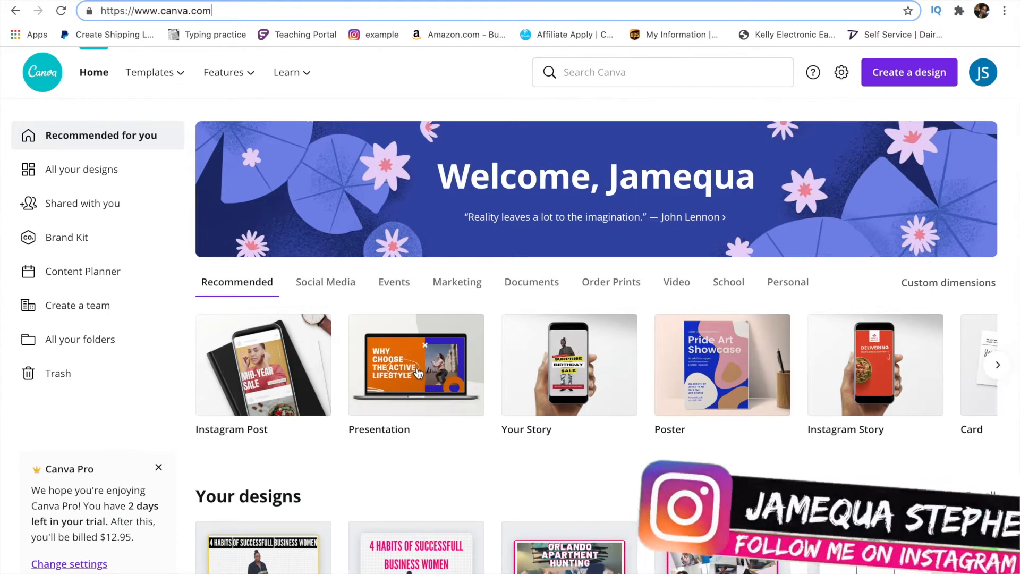
click(418, 373)
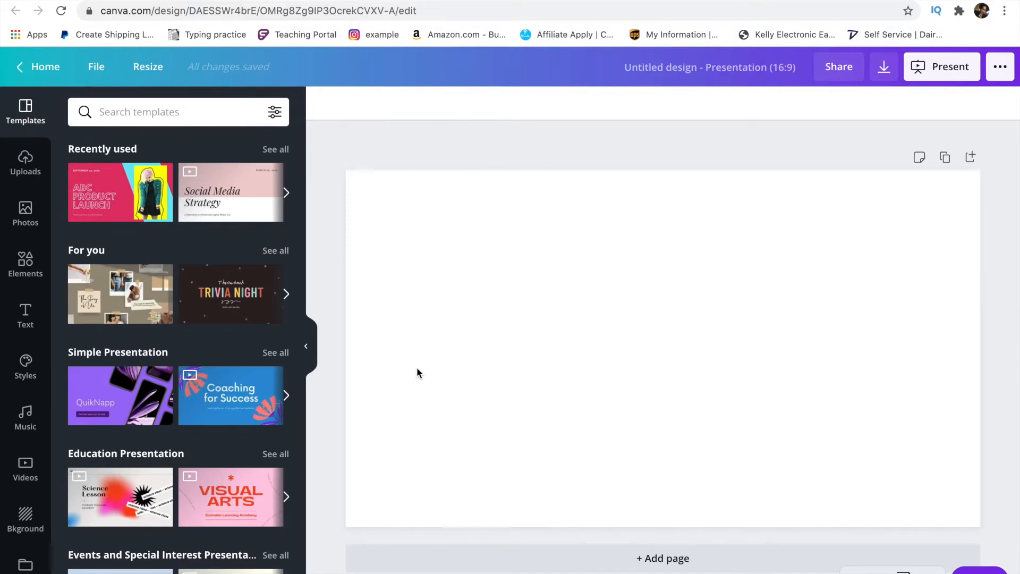
- Set the slide background to custom bright green #33FF00 and add the uploaded Facebook icon
click(451, 344)
click(324, 105)
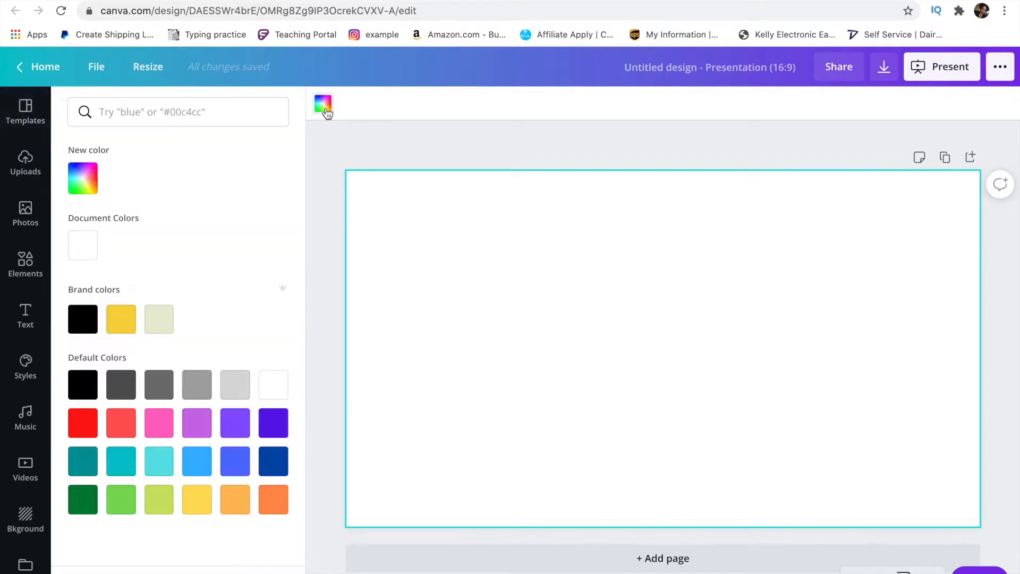
click(86, 188)
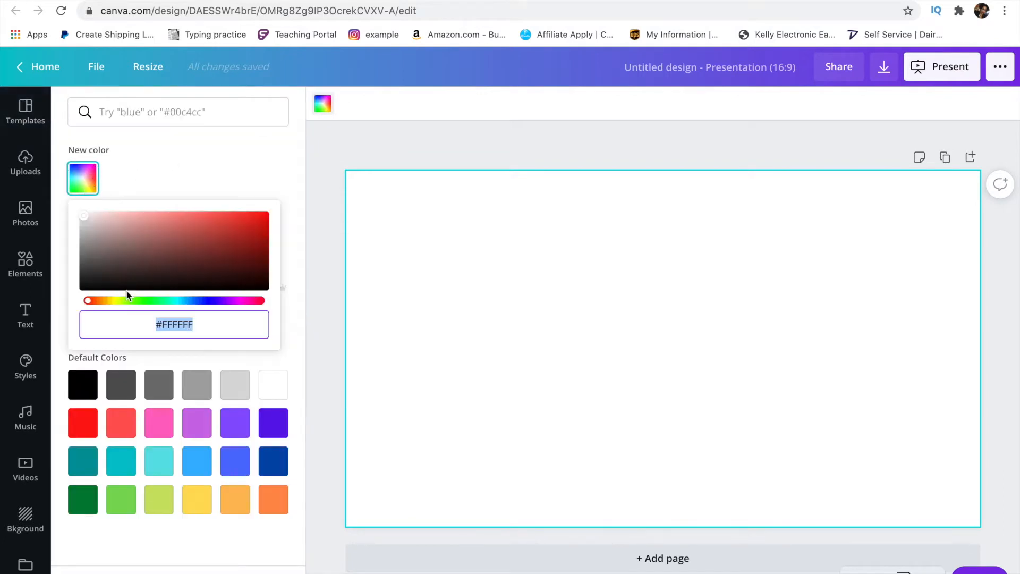
click(140, 302)
drag(166, 288, 270, 214)
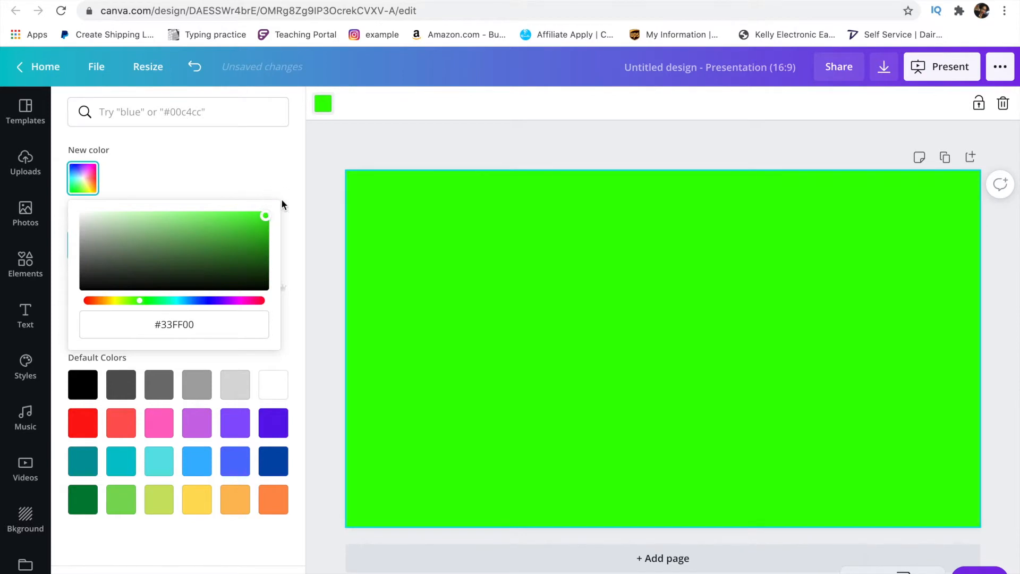
click(293, 325)
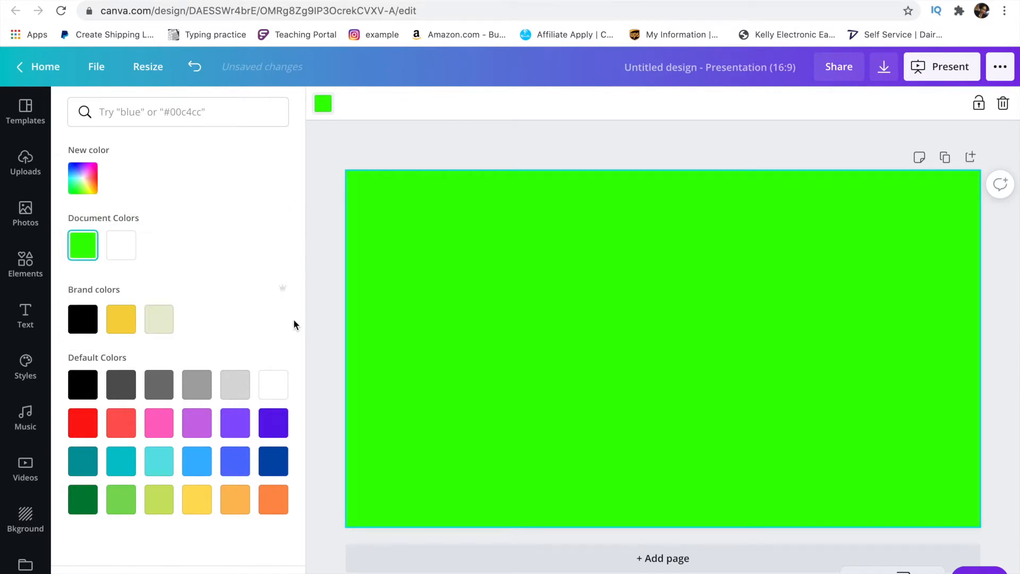
click(25, 162)
click(243, 378)
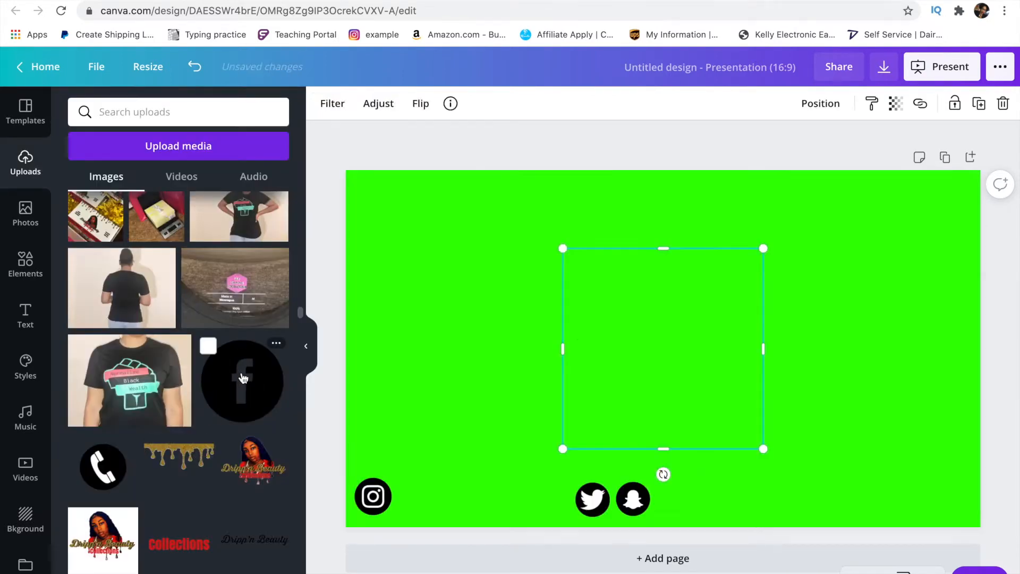
- Shrink the Facebook icon to about 130 px beside Instagram, and shift Snapchat toward Twitter
drag(565, 248, 726, 404)
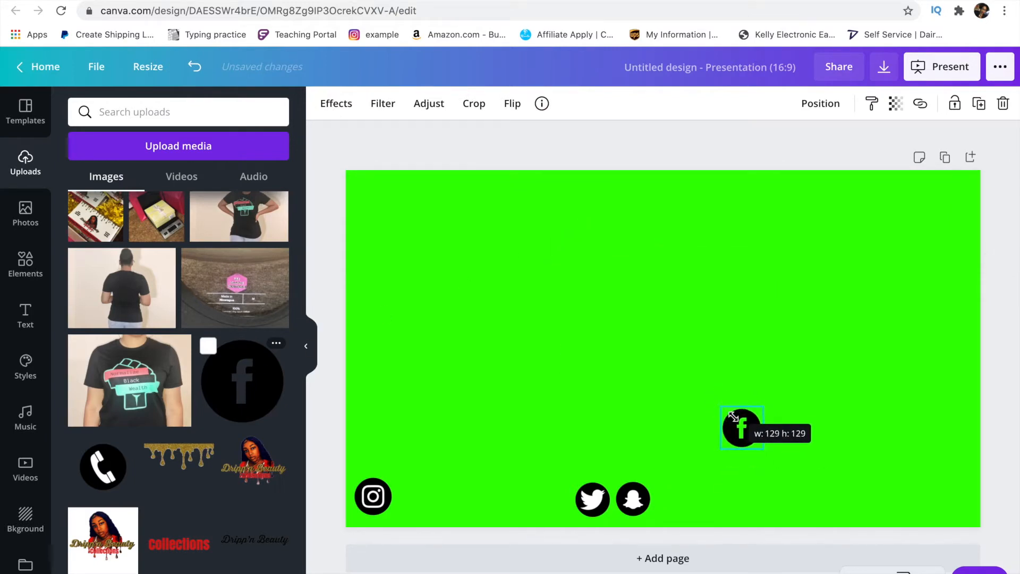
drag(746, 440, 418, 504)
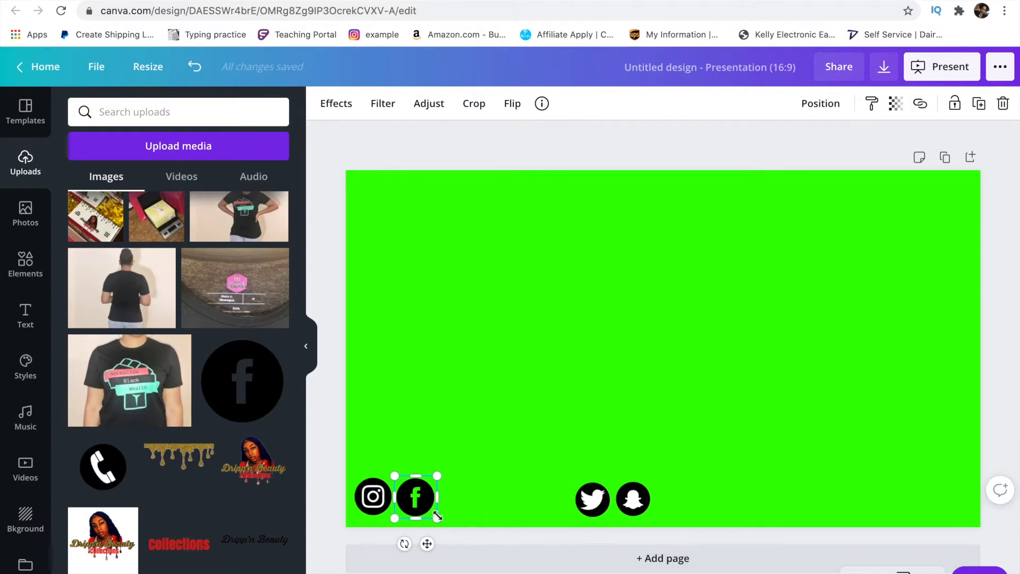
click(643, 504)
drag(677, 503, 623, 502)
click(602, 504)
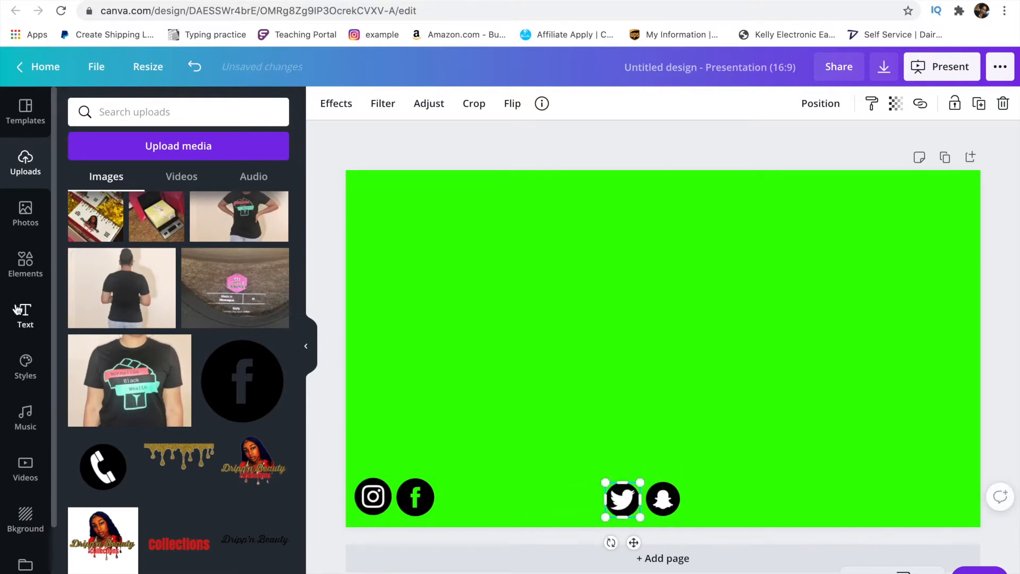
click(24, 319)
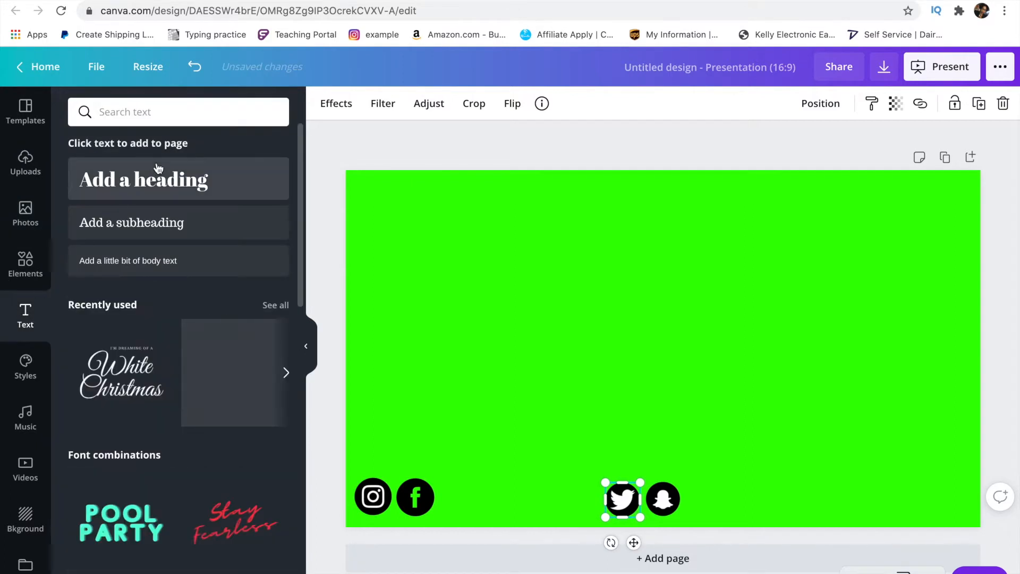
- Add a heading containing the creator's full name and move it beside the Facebook icon
click(157, 180)
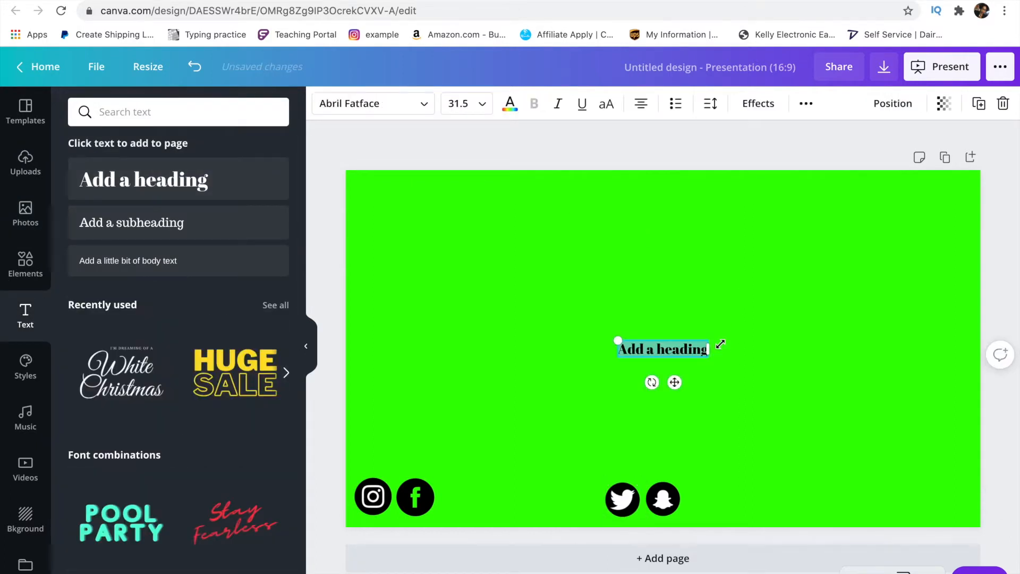
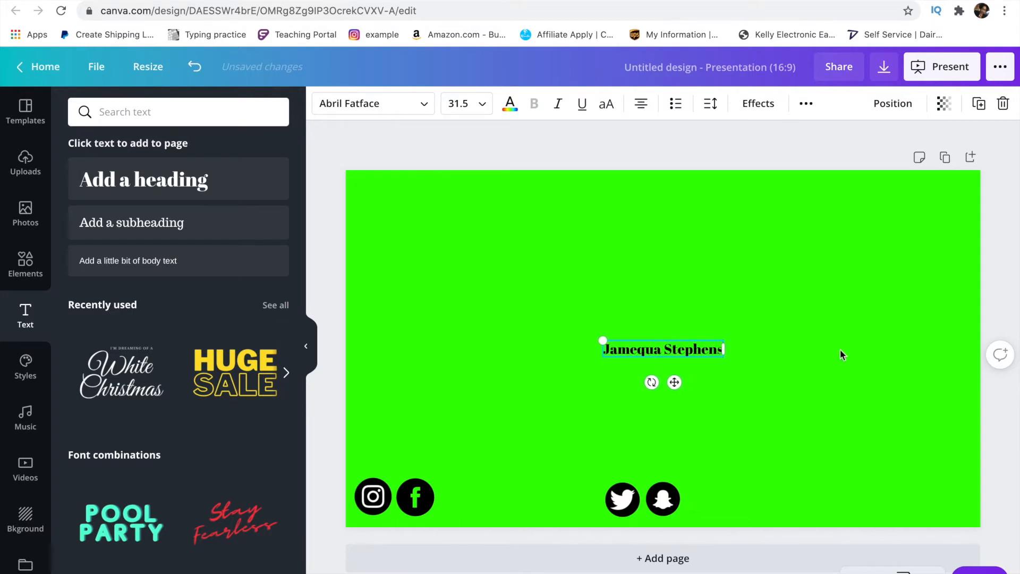
drag(676, 383, 517, 529)
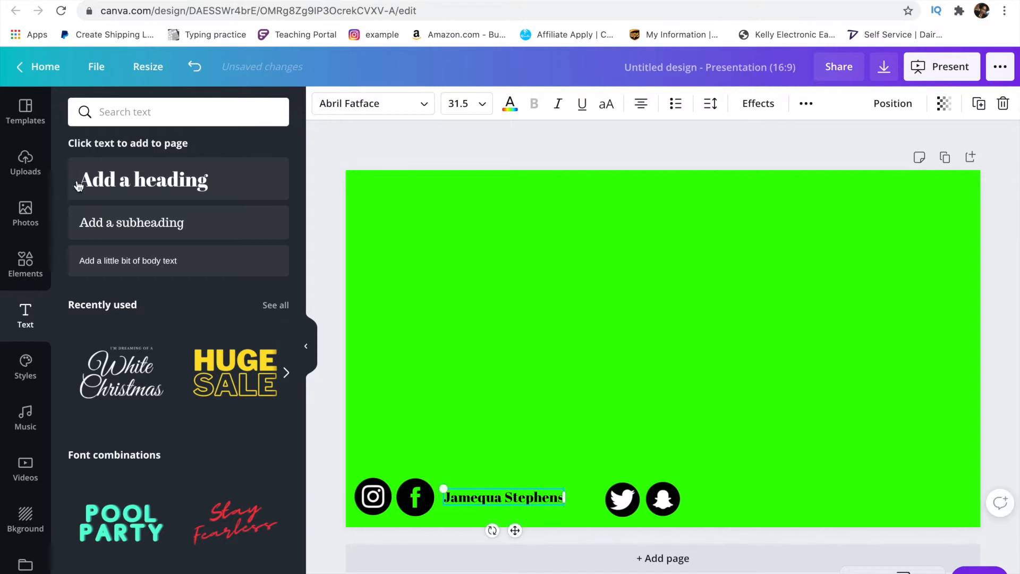
click(26, 261)
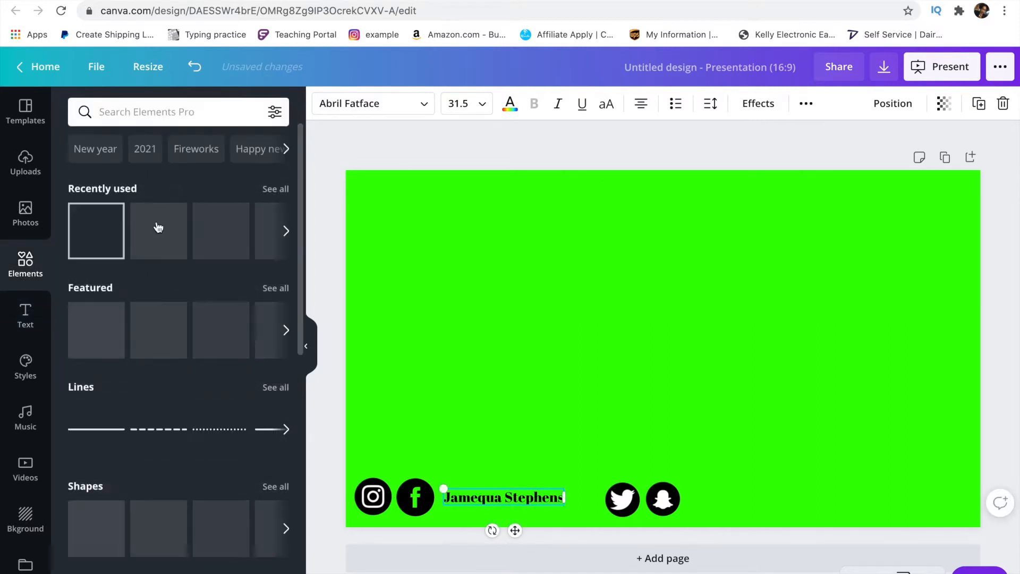
- Open the full Shapes collection in the Elements library
click(274, 189)
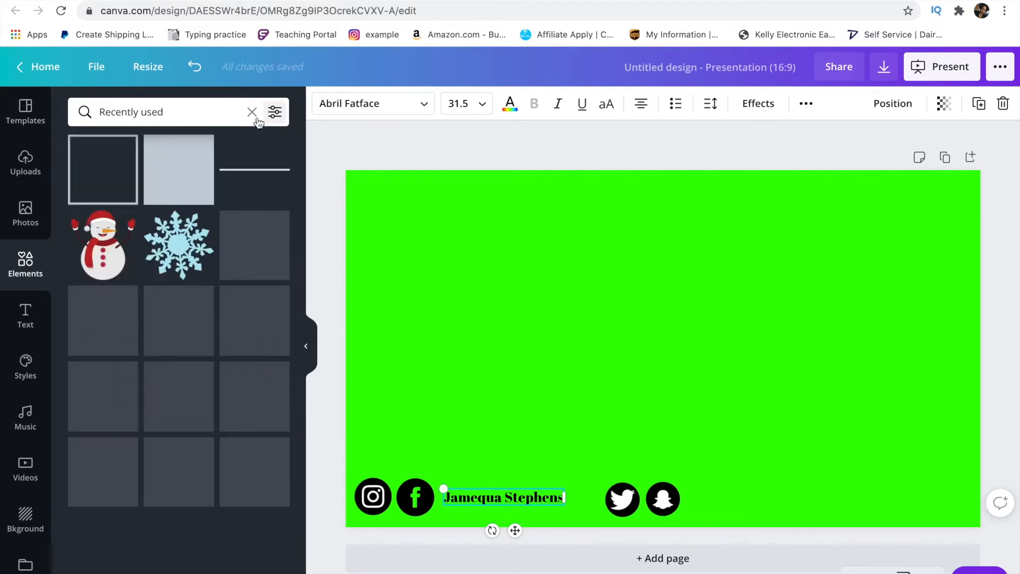
click(253, 113)
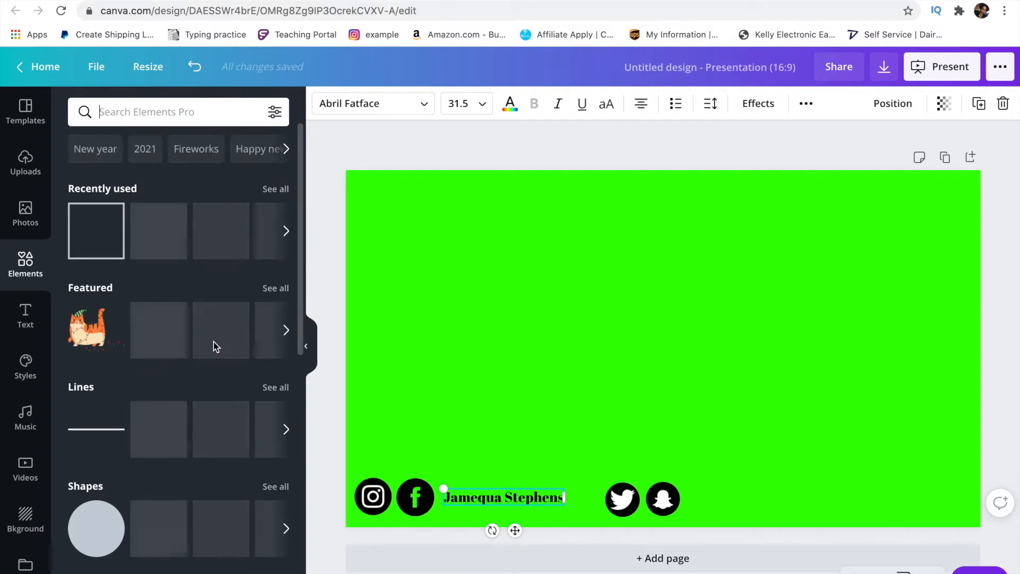
scroll(215, 346, down, 3)
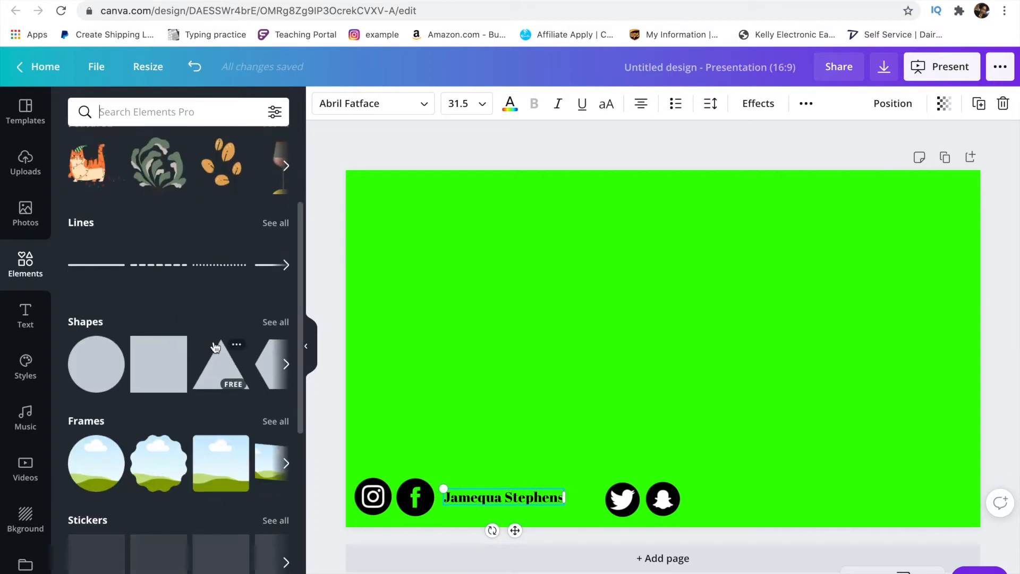
click(271, 323)
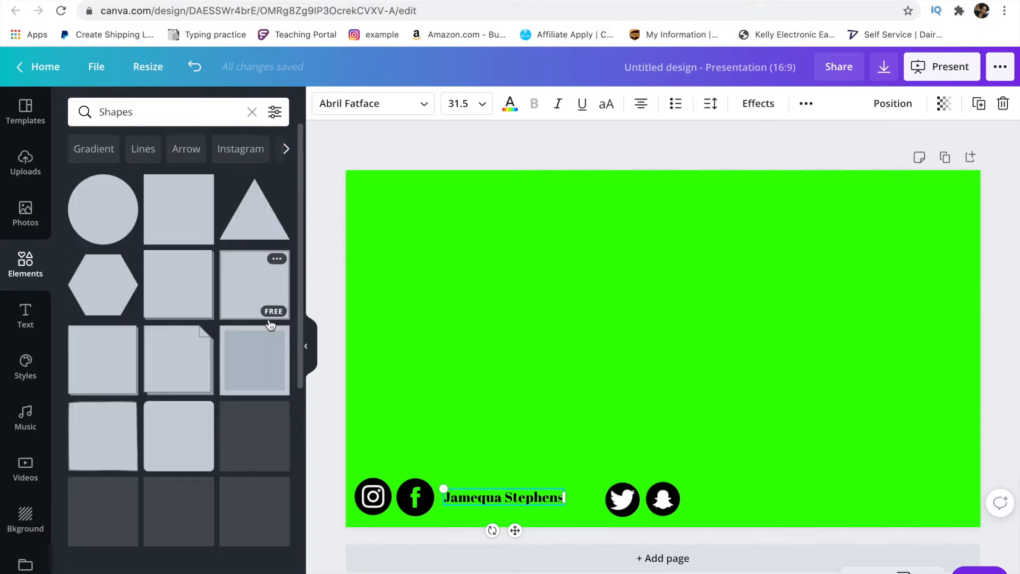
- Scroll through the shape grid looking for a backing shape for the name
scroll(195, 473, down, 5)
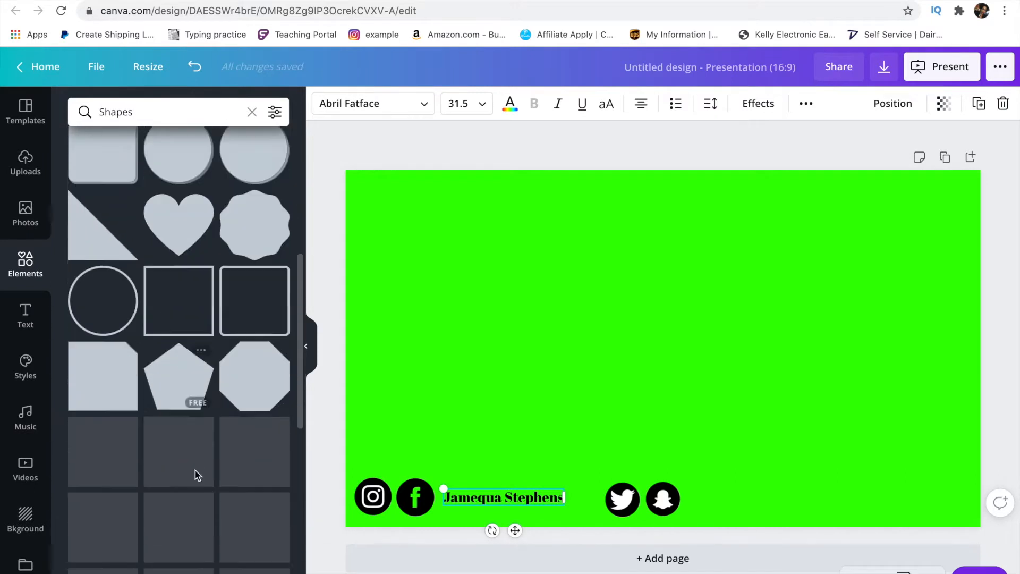
scroll(196, 470, down, 4)
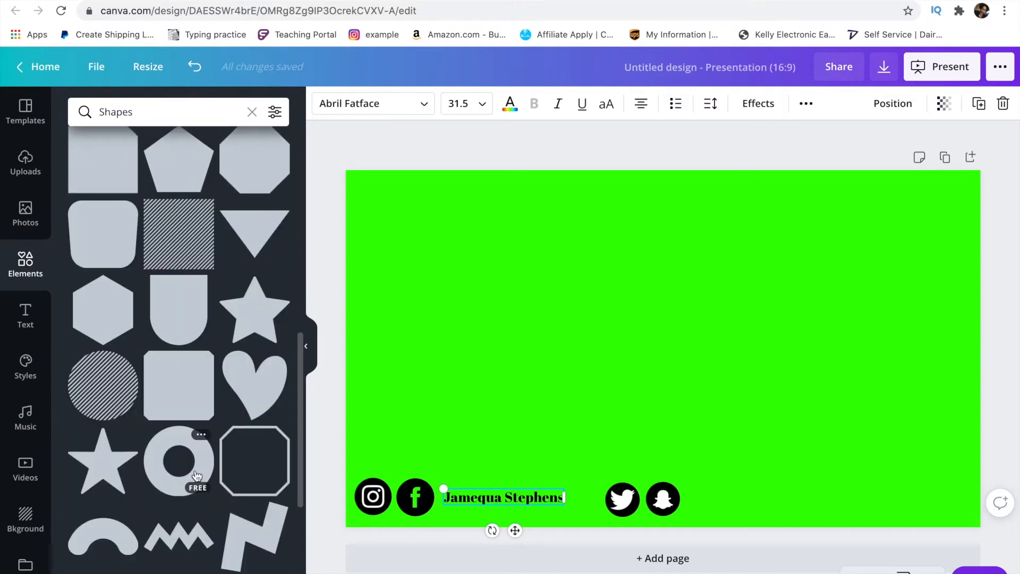
scroll(197, 474, down, 1)
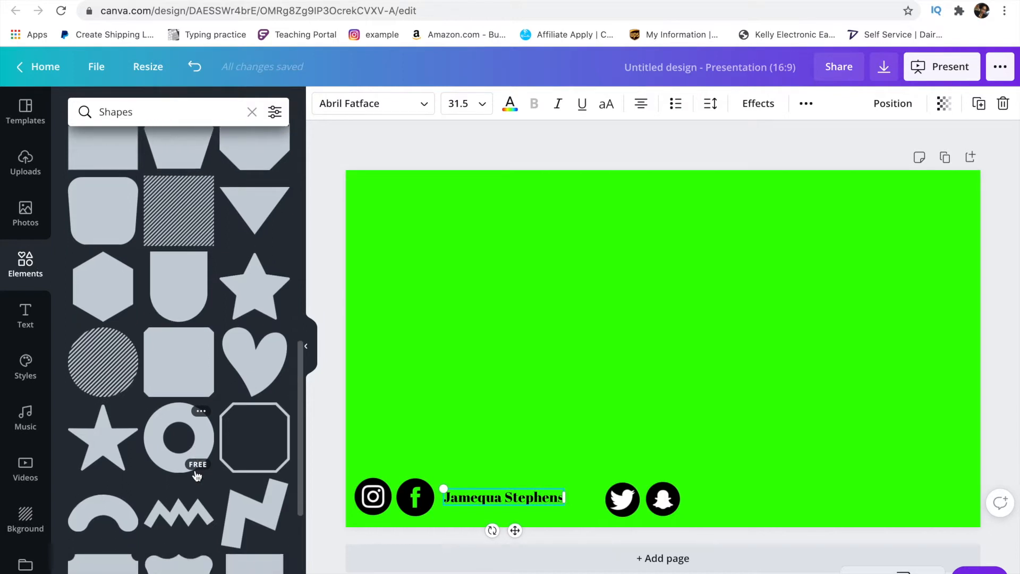
scroll(197, 475, down, 3)
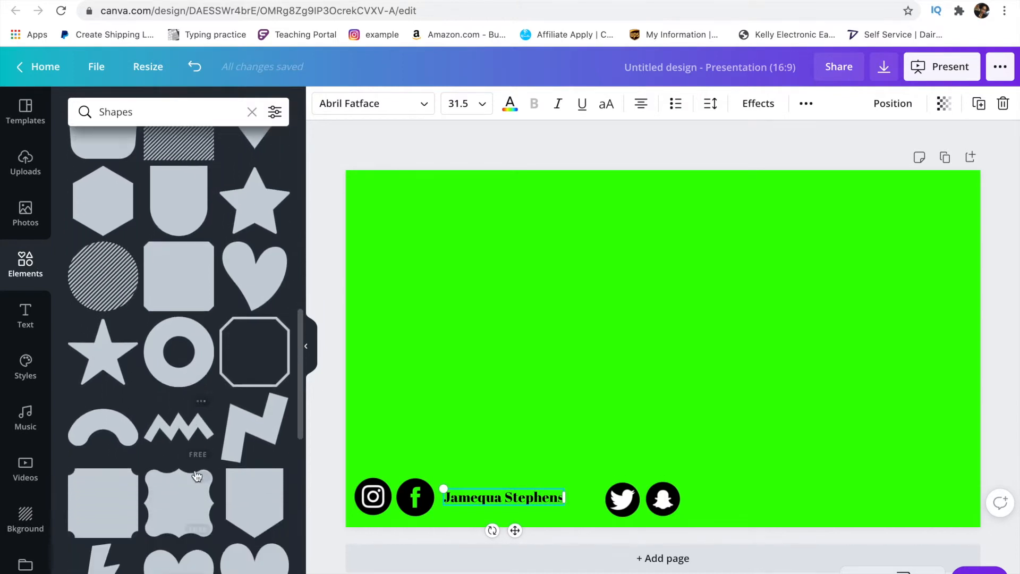
scroll(197, 475, down, 8)
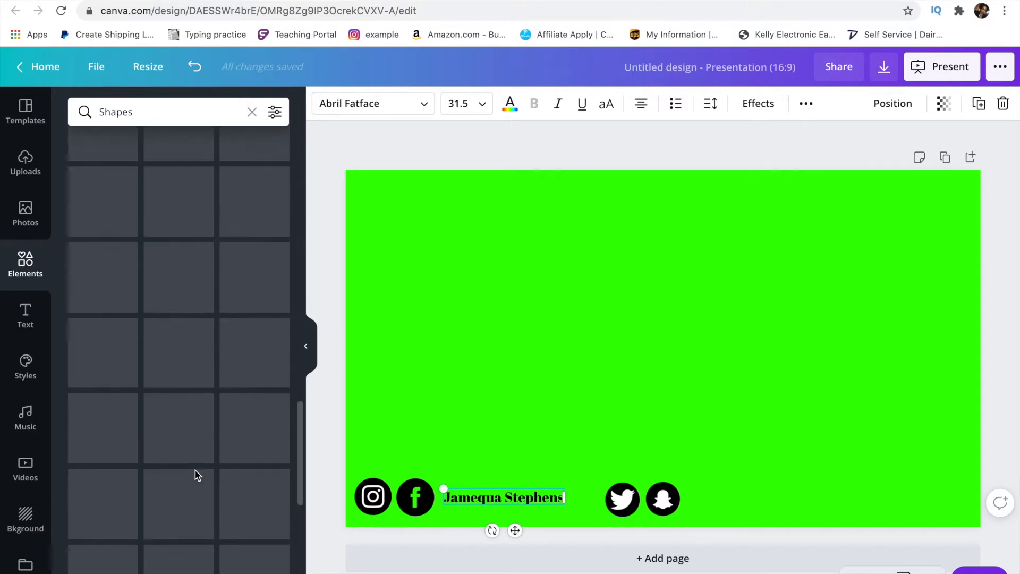
scroll(197, 475, down, 1)
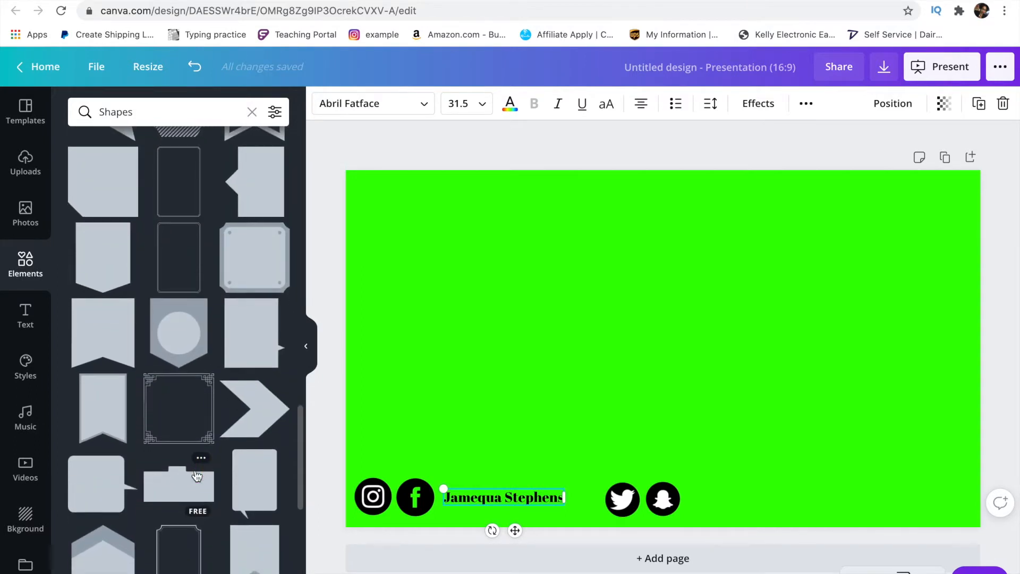
scroll(196, 475, down, 3)
scroll(197, 475, down, 4)
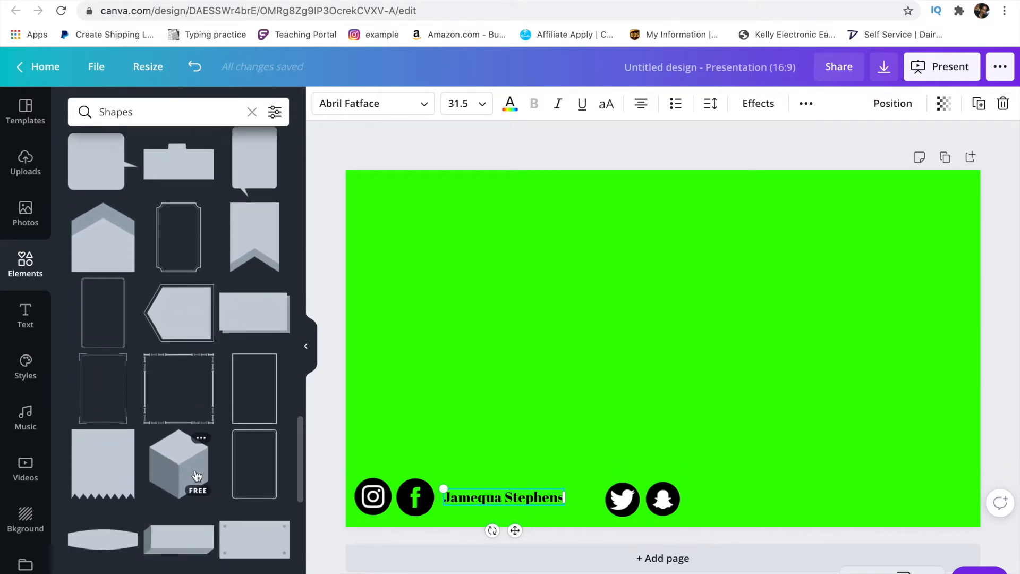
scroll(197, 474, down, 5)
scroll(197, 475, down, 8)
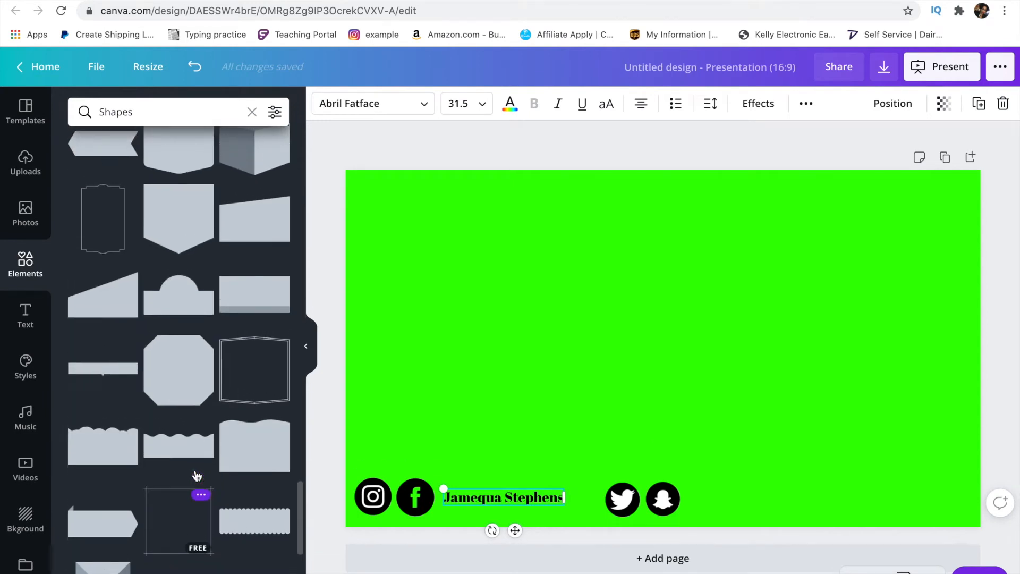
scroll(197, 474, down, 2)
scroll(197, 475, down, 6)
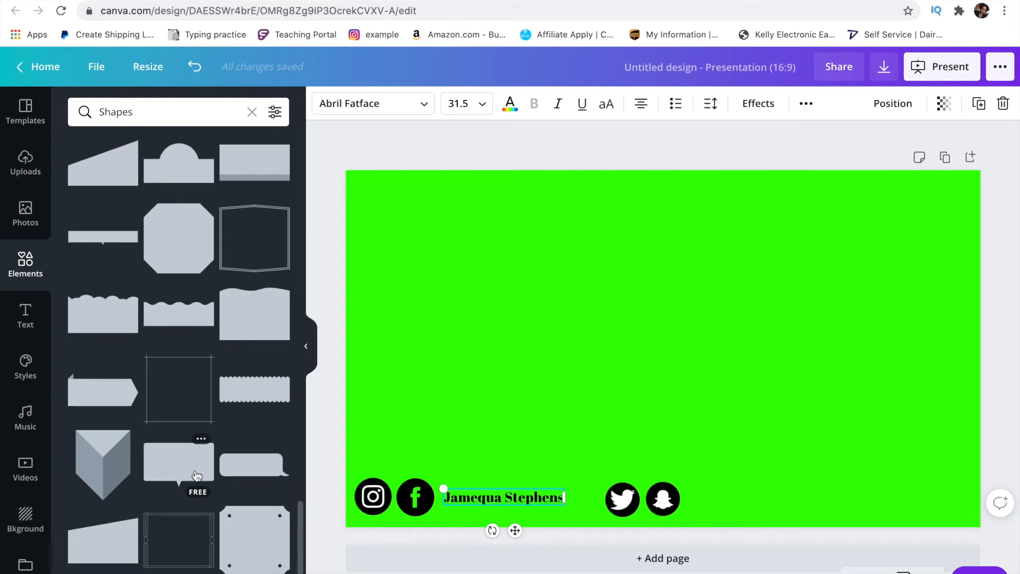
scroll(197, 474, down, 5)
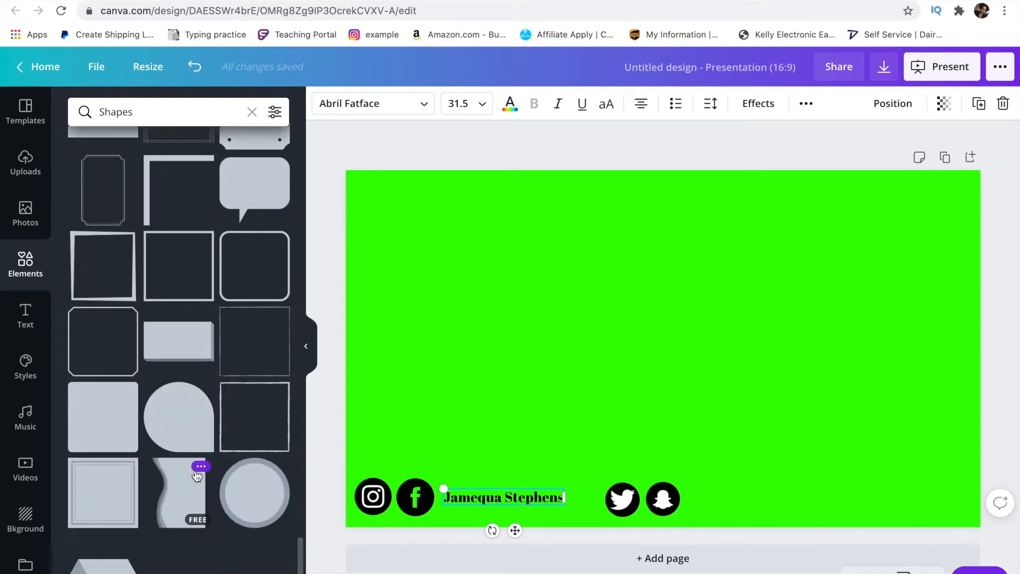
scroll(196, 475, down, 5)
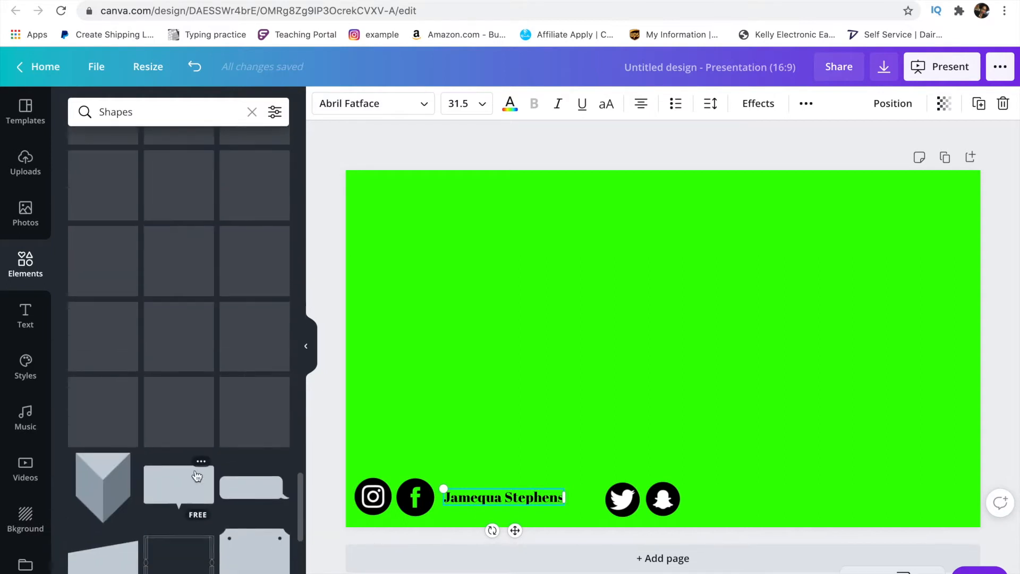
scroll(197, 476, up, 6)
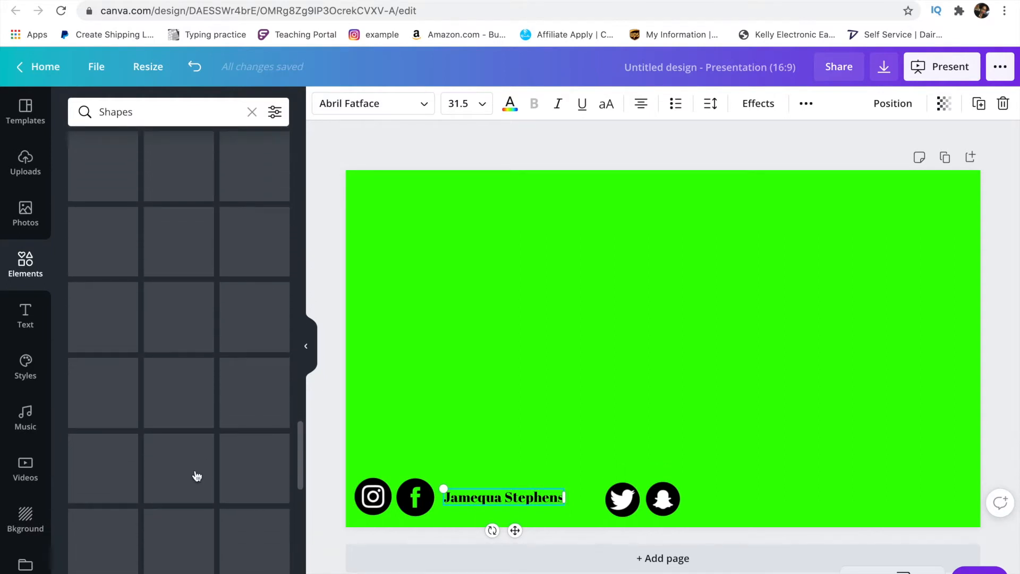
scroll(197, 476, up, 5)
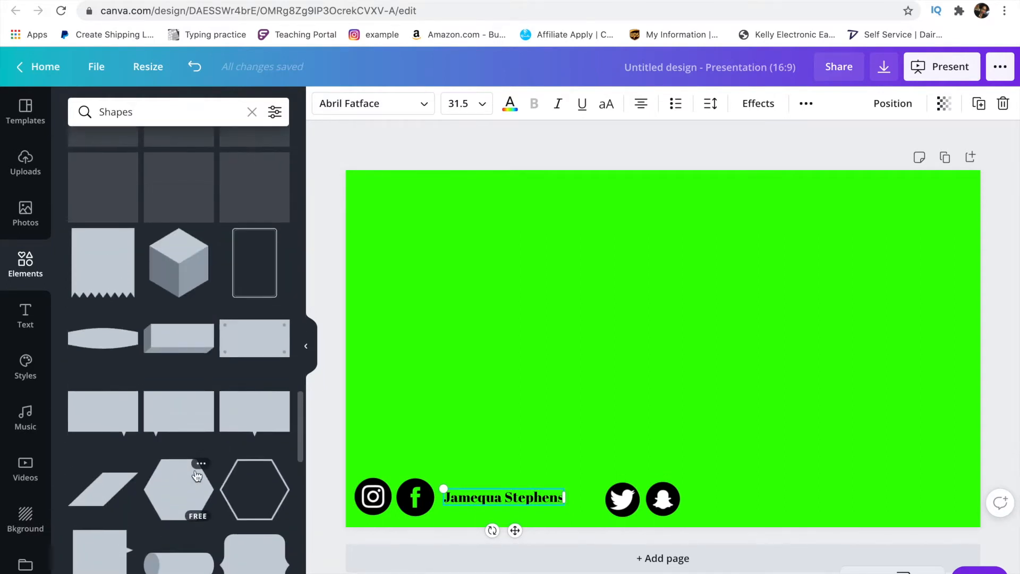
scroll(196, 476, up, 2)
scroll(197, 476, up, 5)
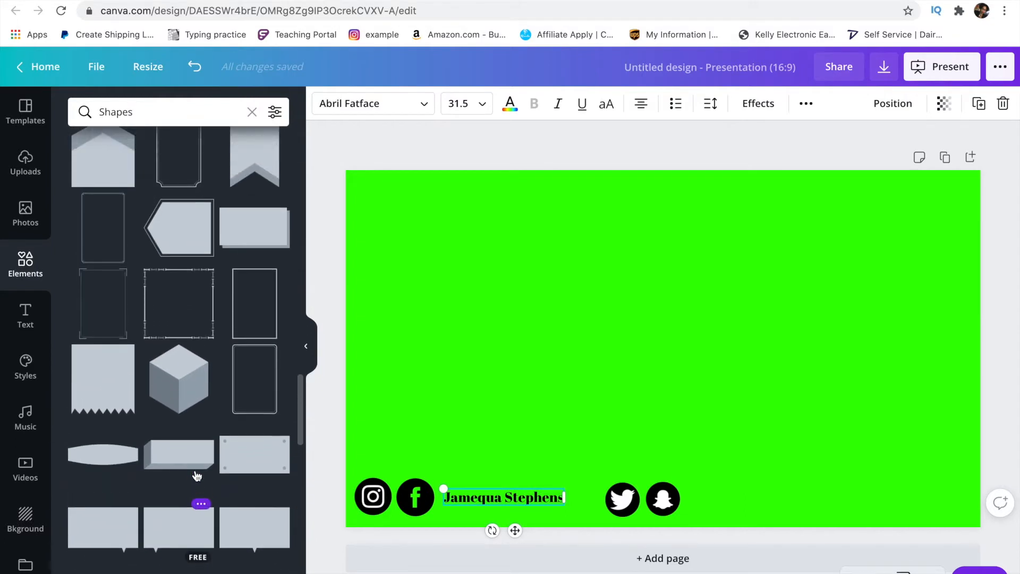
scroll(197, 475, up, 5)
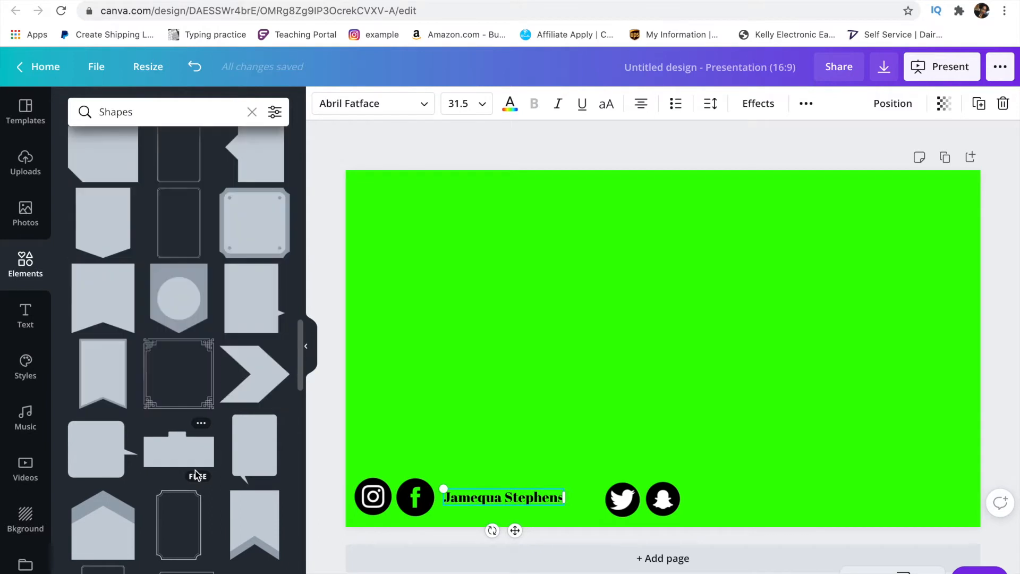
scroll(196, 470, up, 2)
scroll(196, 470, up, 1)
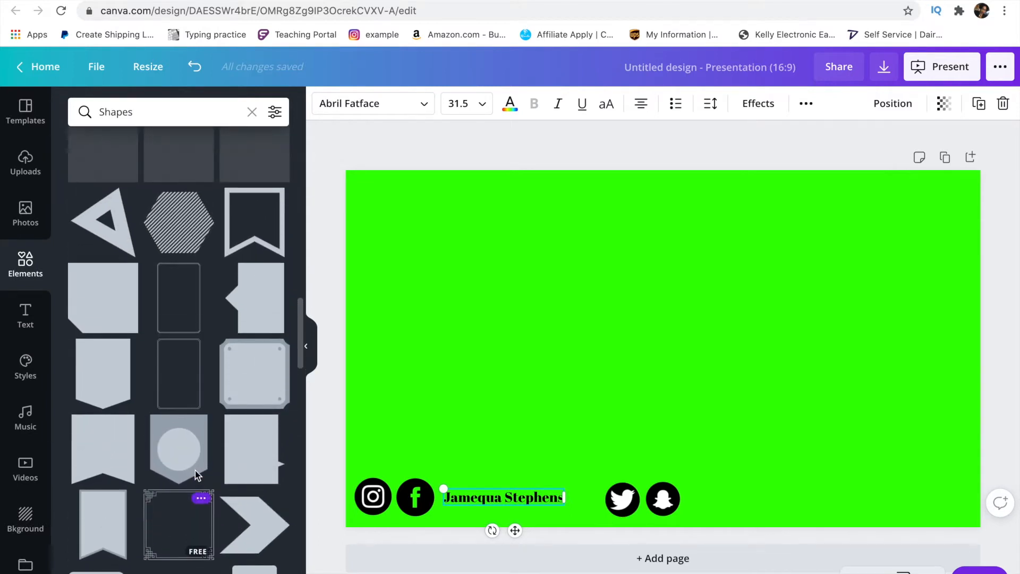
scroll(106, 390, up, 5)
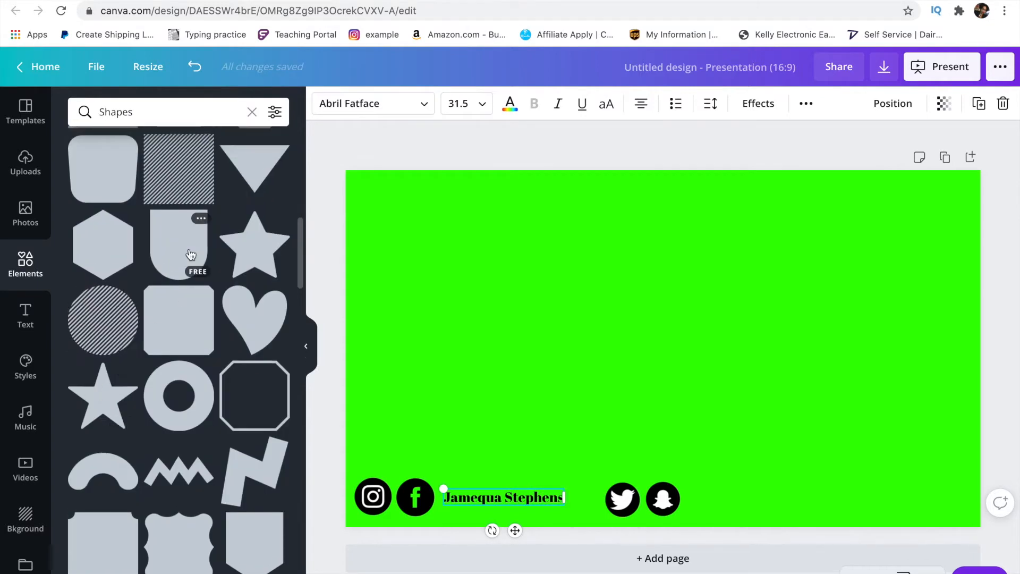
- Add the arch shape, rotate it sideways, shrink it into a bar and align it under the name at the left edge
click(187, 244)
drag(664, 472, 833, 400)
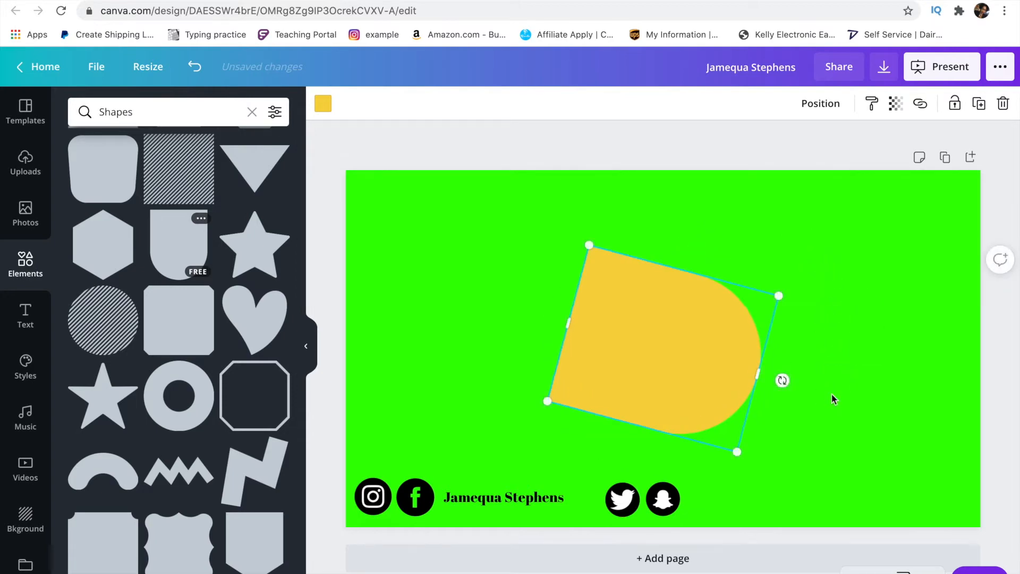
mouse_move(790, 365)
mouse_down()
mouse_move(787, 340)
mouse_move(787, 349)
mouse_up()
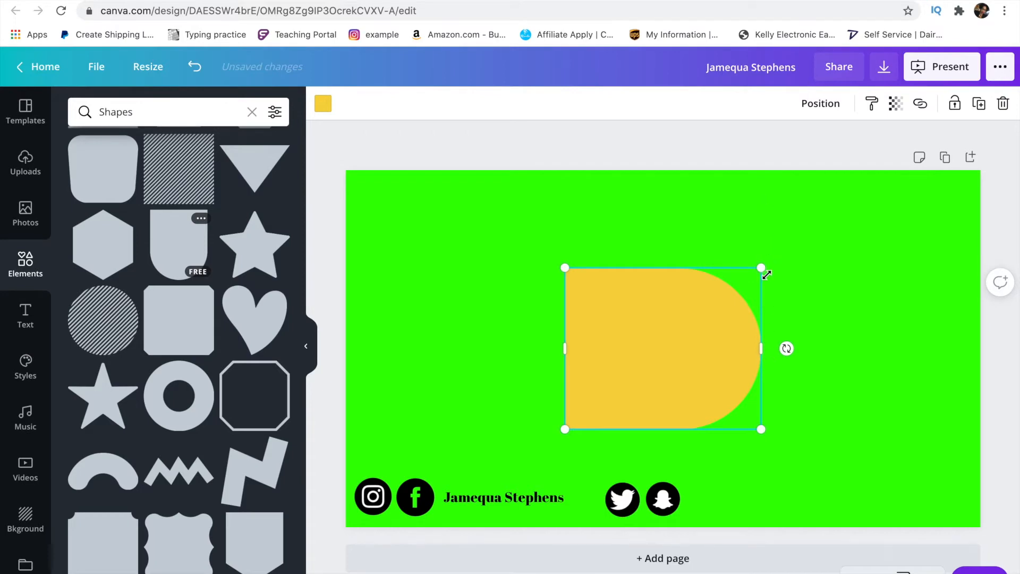
drag(729, 357, 804, 407)
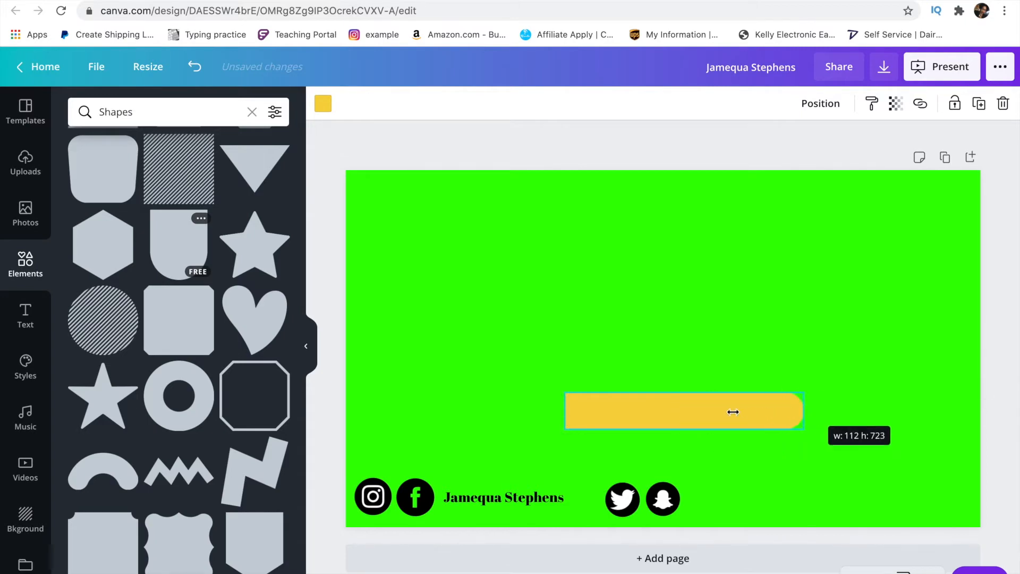
drag(706, 414, 489, 496)
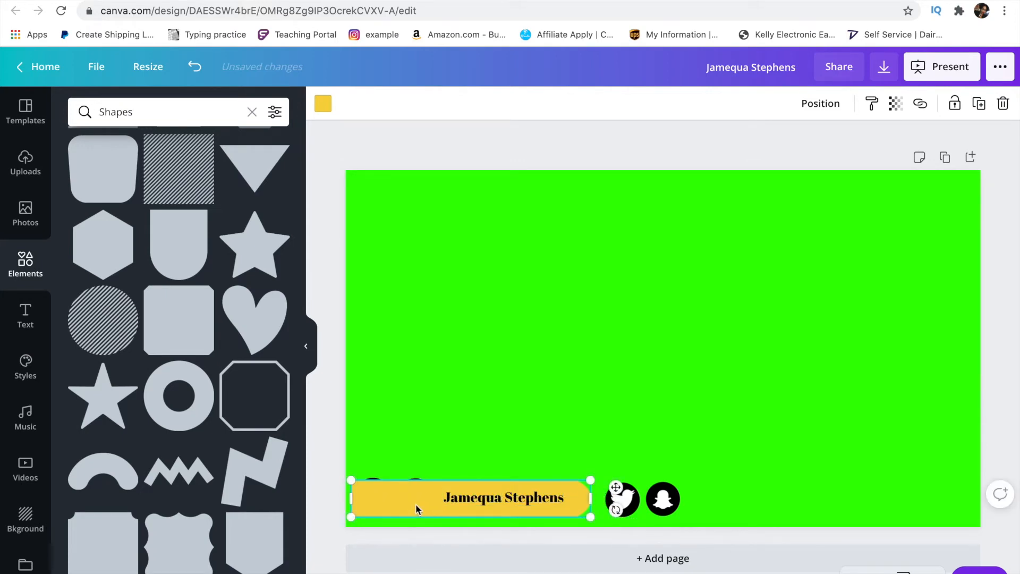
drag(413, 498, 413, 500)
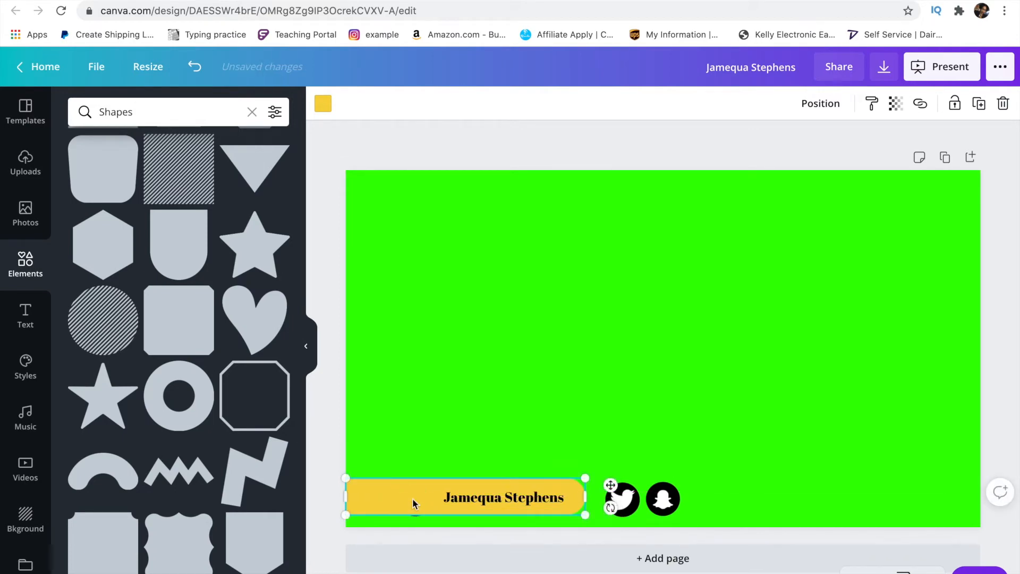
- Send the bar backward twice behind the Facebook and Instagram icons and colour it white
click(831, 105)
click(786, 146)
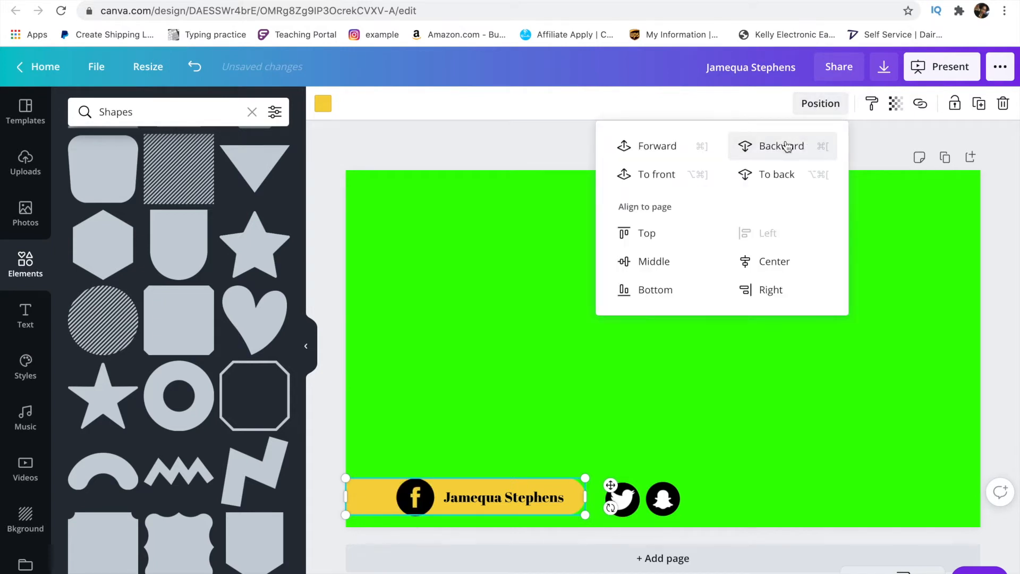
click(787, 146)
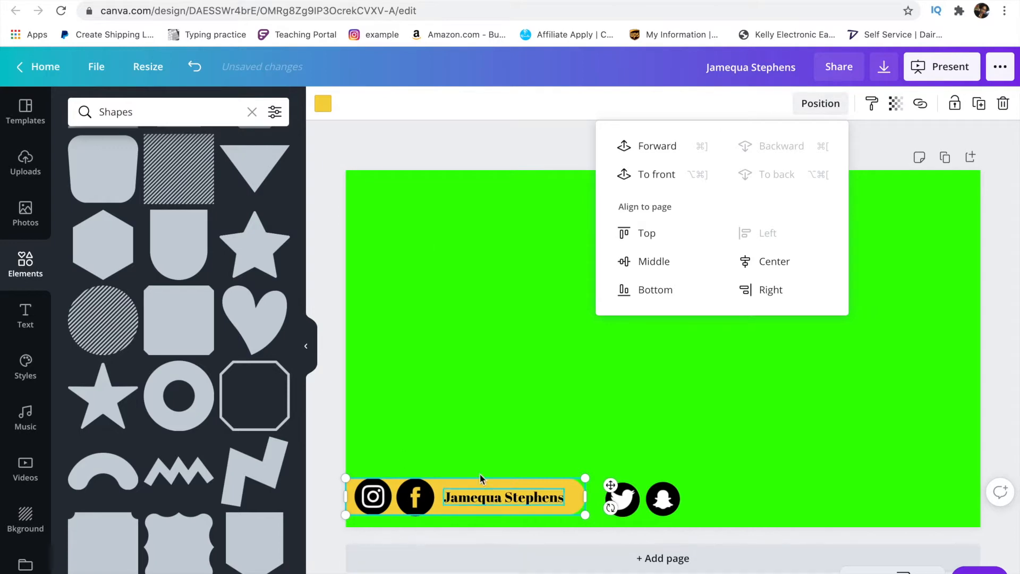
click(323, 103)
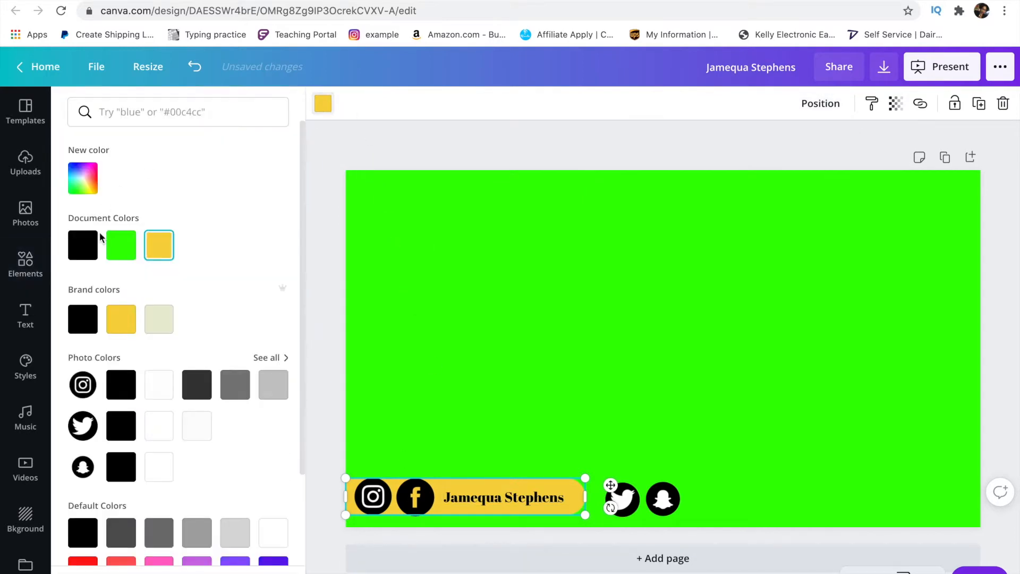
scroll(256, 398, down, 3)
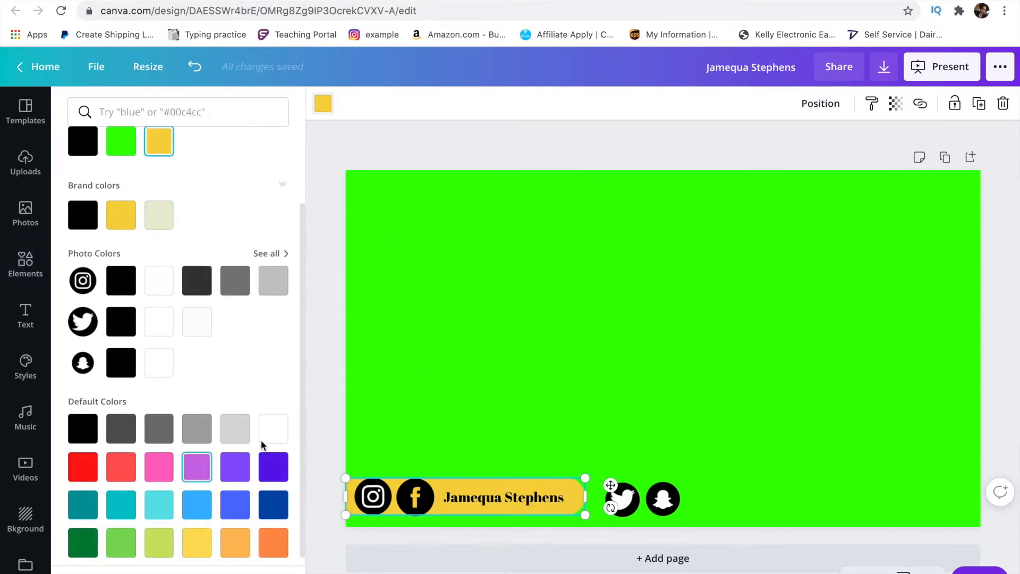
click(274, 441)
- Narrow the white pill group to fit its contents
click(520, 499)
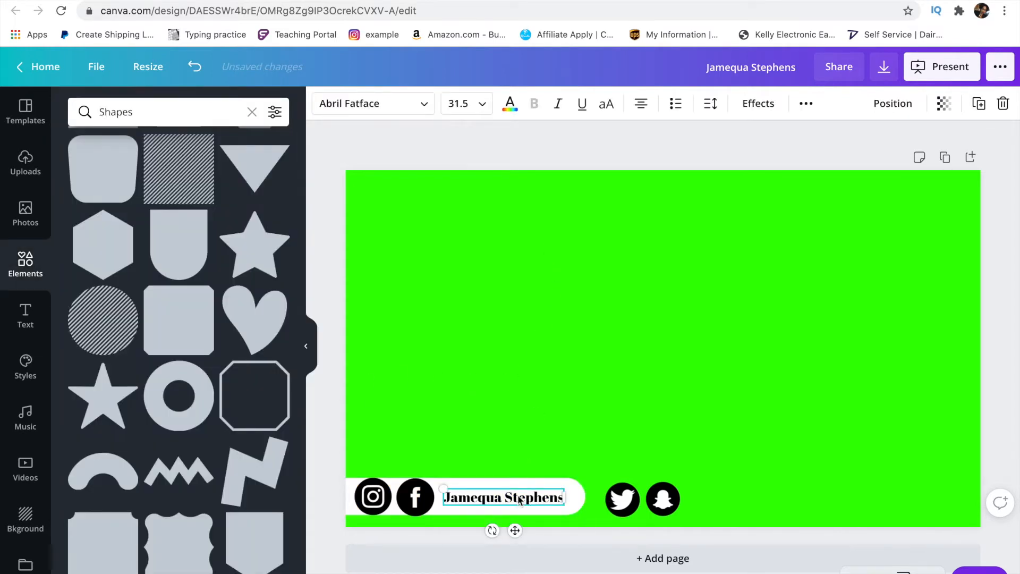
click(558, 481)
drag(584, 495, 567, 496)
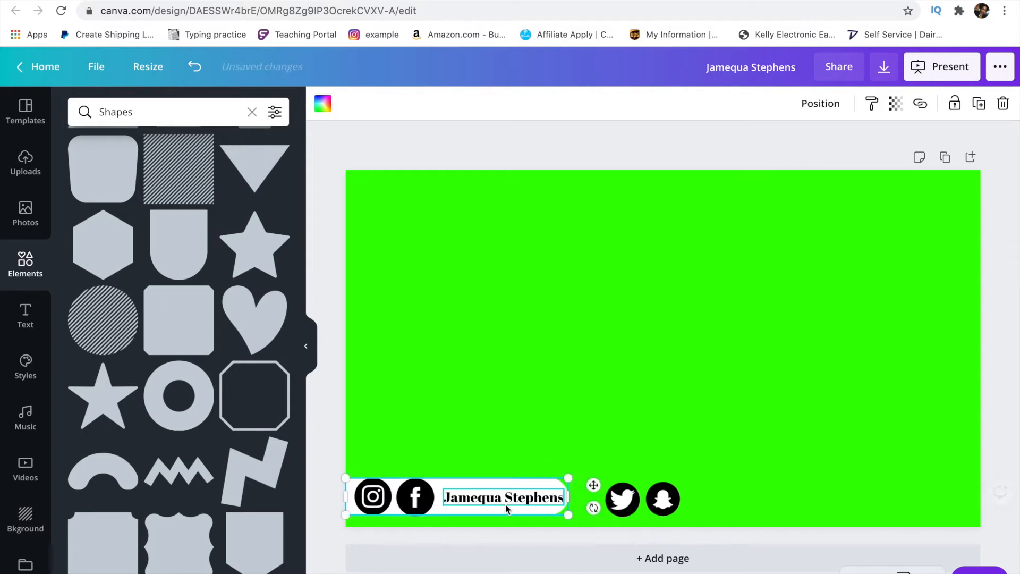
- Nudge the name text slightly left inside the pill and highlight all of it
click(503, 503)
drag(498, 500, 498, 500)
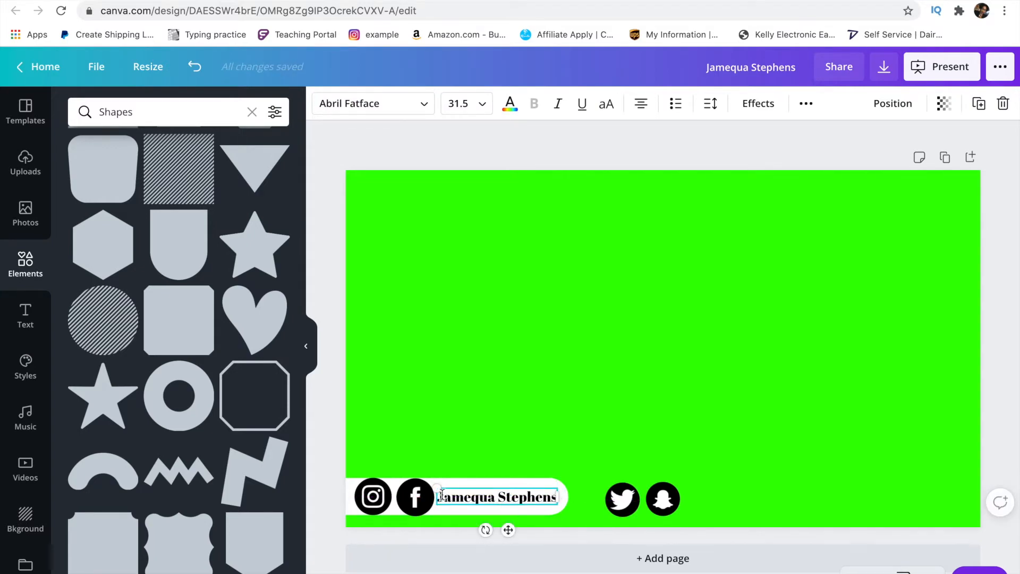
drag(441, 495, 551, 496)
click(550, 497)
drag(555, 497, 440, 504)
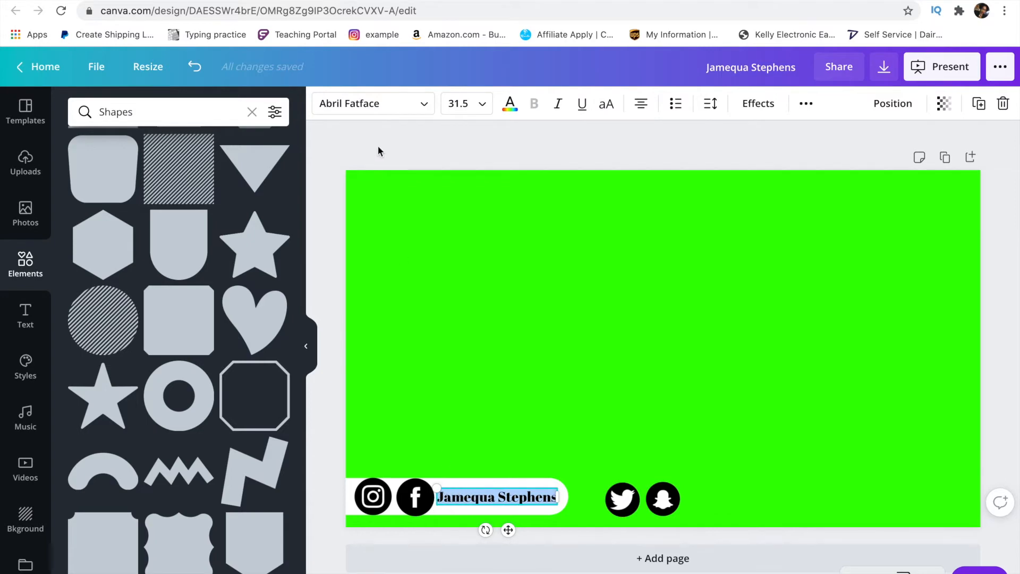
- Change the name text font from Abril Fatface to Arimo and make it bold
click(379, 111)
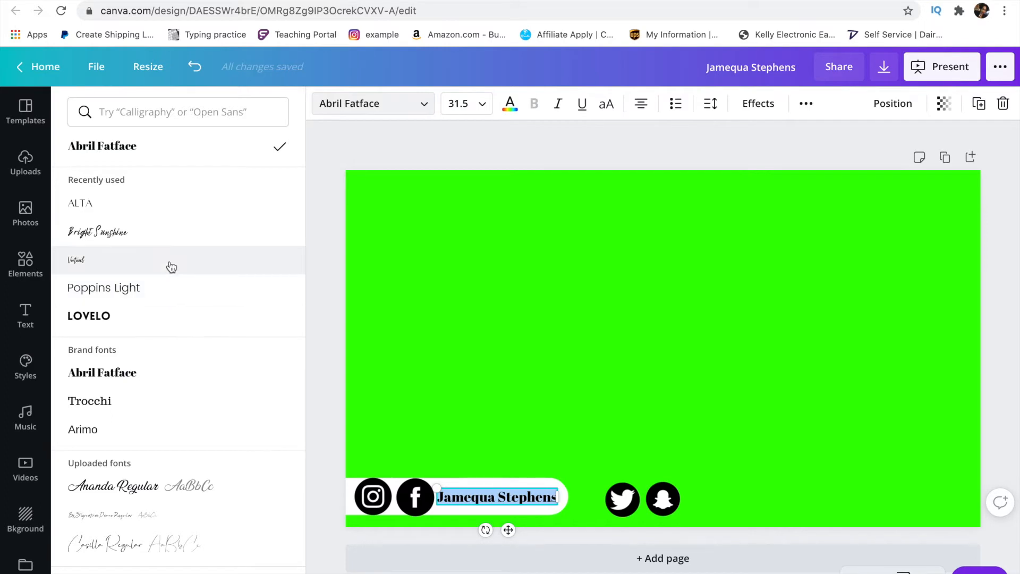
scroll(183, 334, down, 1)
scroll(181, 335, down, 2)
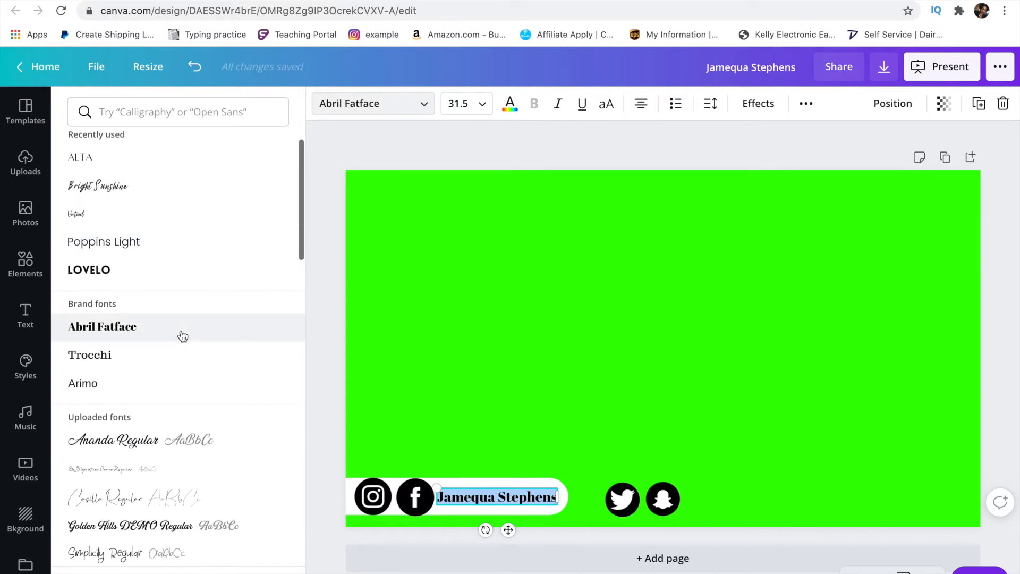
scroll(183, 336, down, 5)
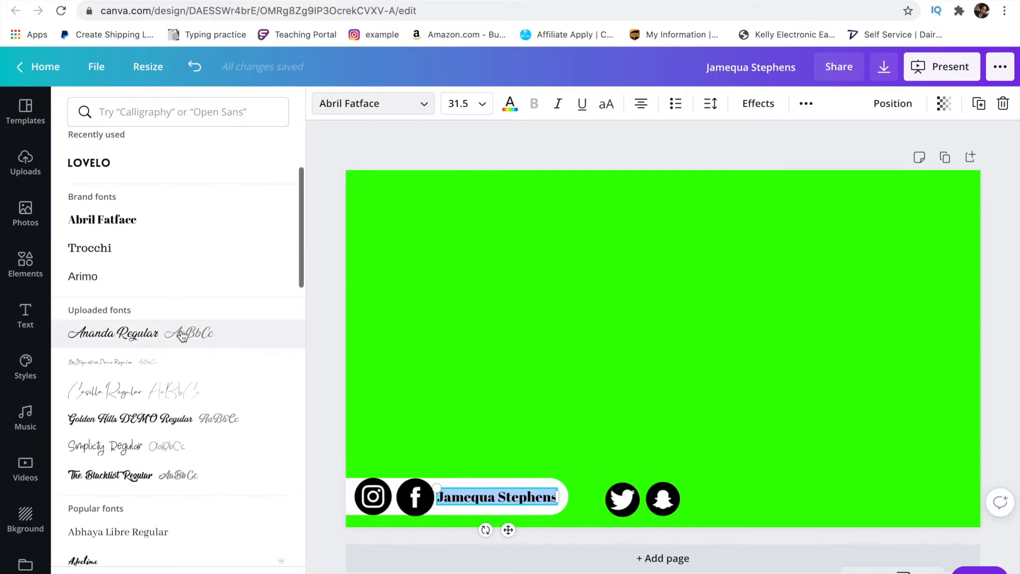
scroll(182, 336, down, 3)
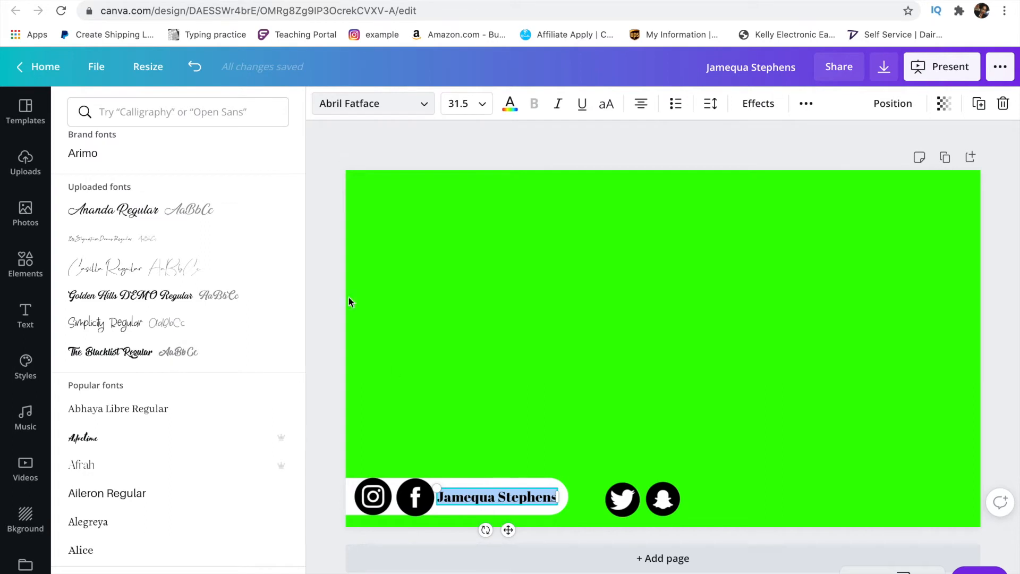
scroll(173, 325, down, 1)
scroll(174, 328, down, 3)
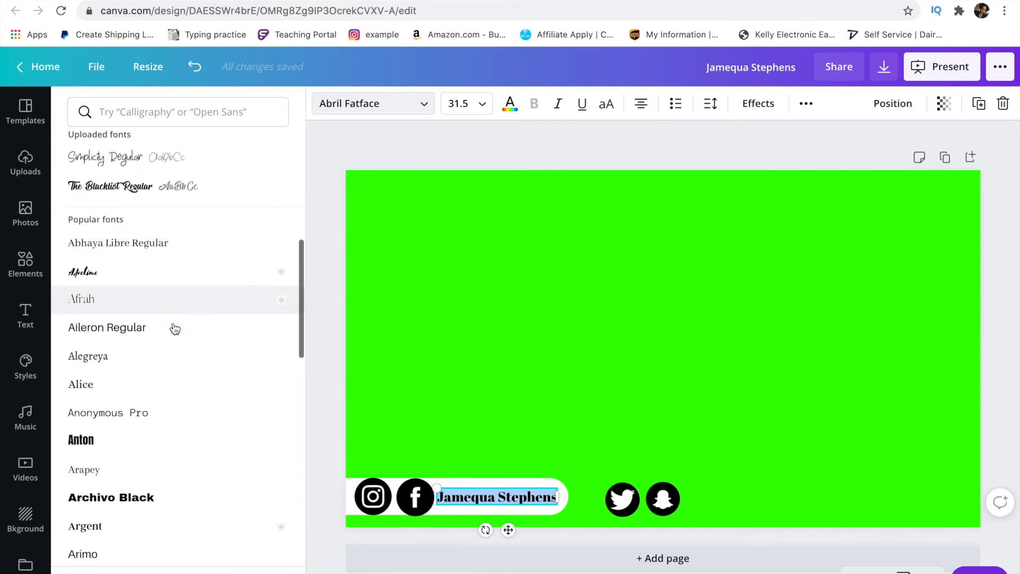
scroll(175, 329, down, 1)
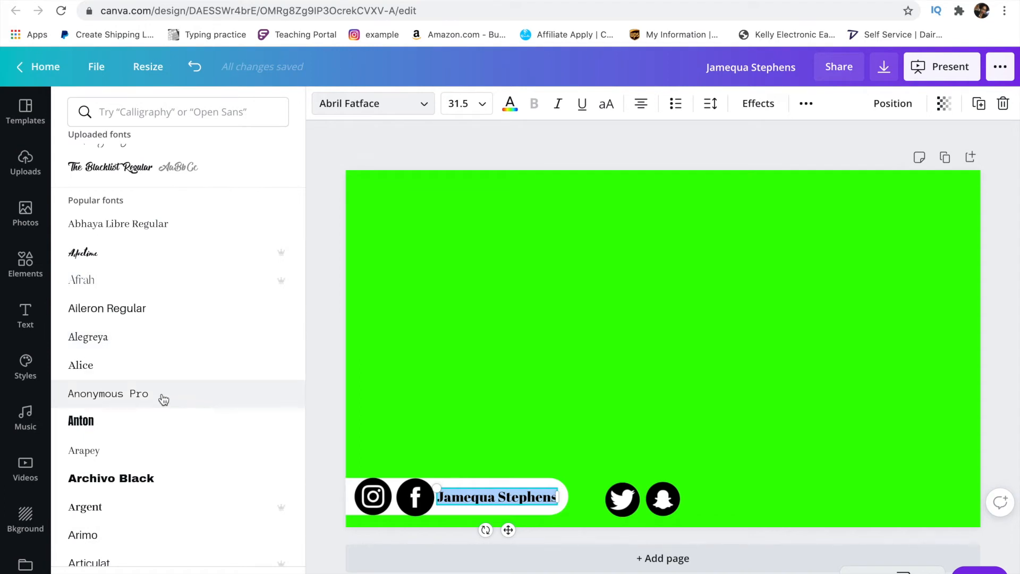
scroll(164, 399, down, 4)
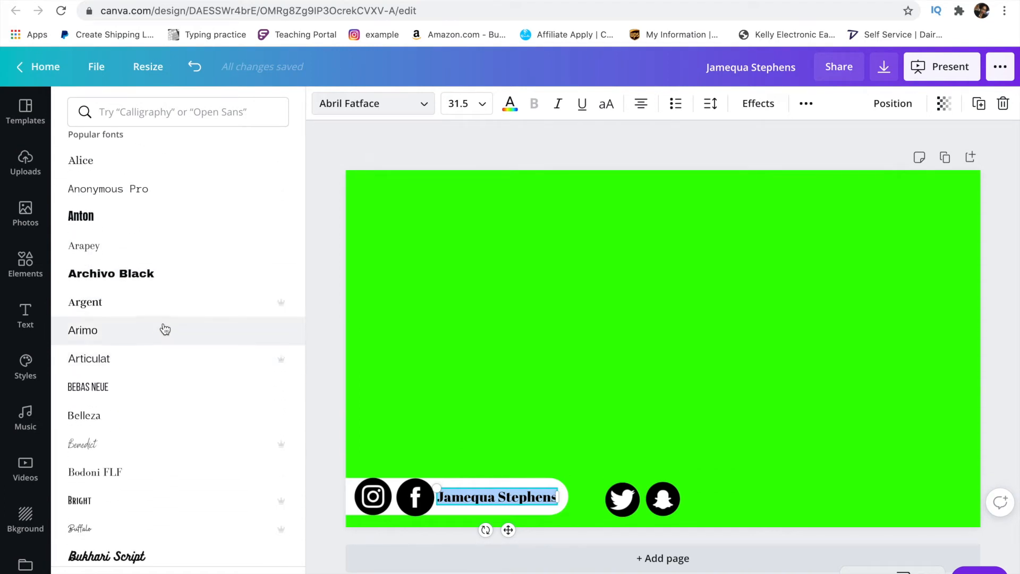
click(165, 330)
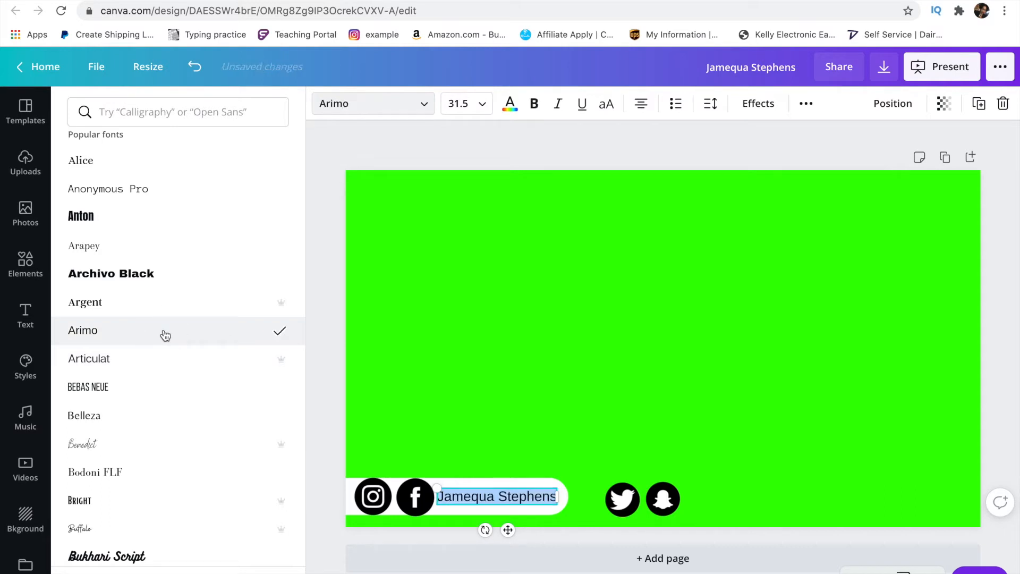
click(534, 104)
click(509, 137)
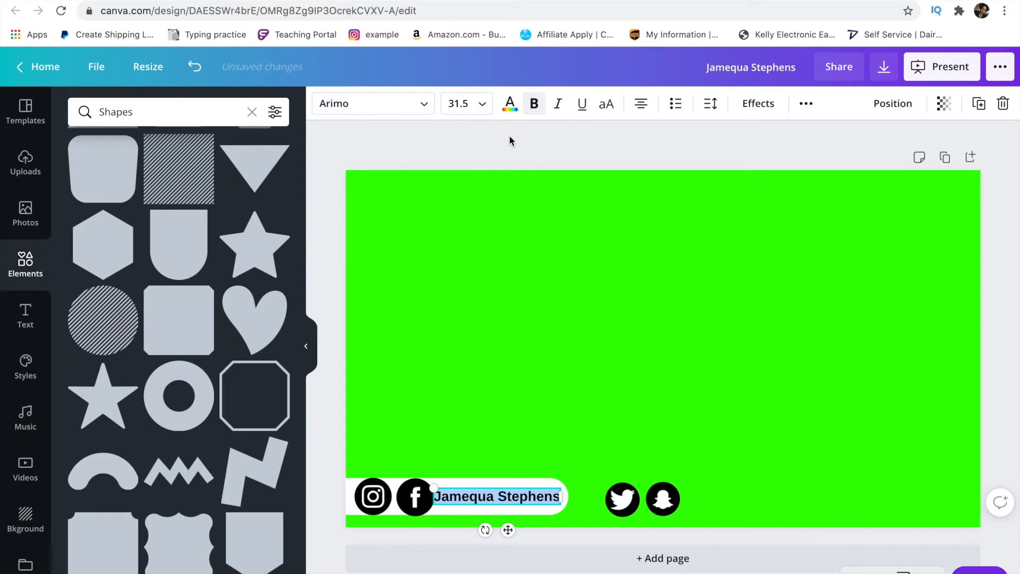
- Nudge the Instagram and Facebook icons left with arrow keys so they sit snug together
click(417, 505)
key(Left)
key(Left)
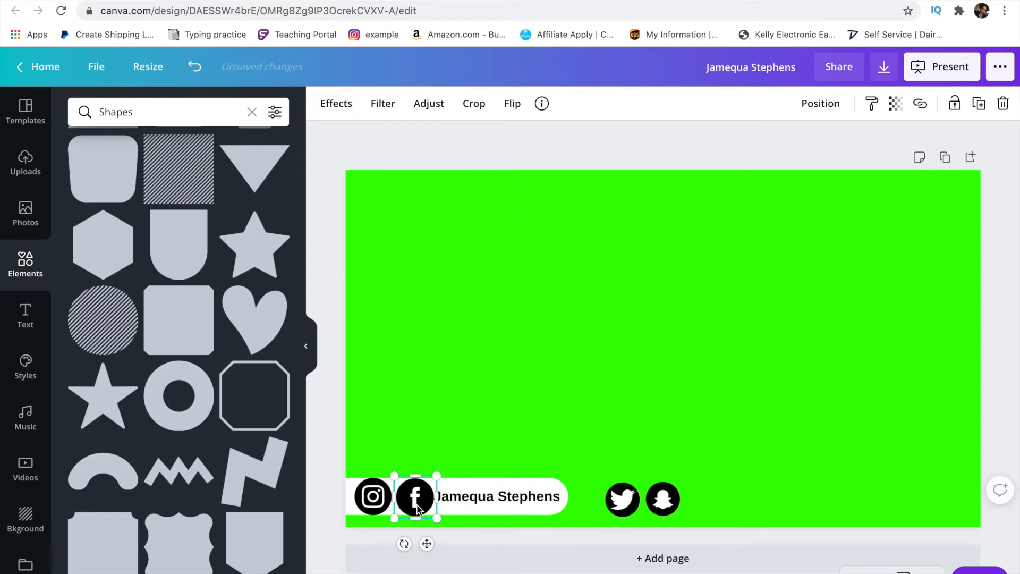
key(Left)
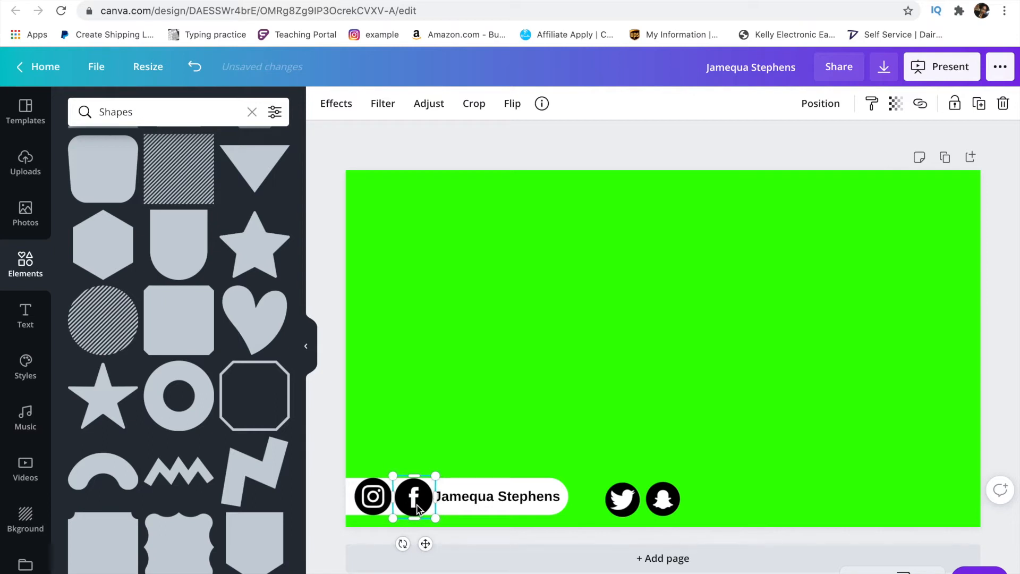
click(342, 222)
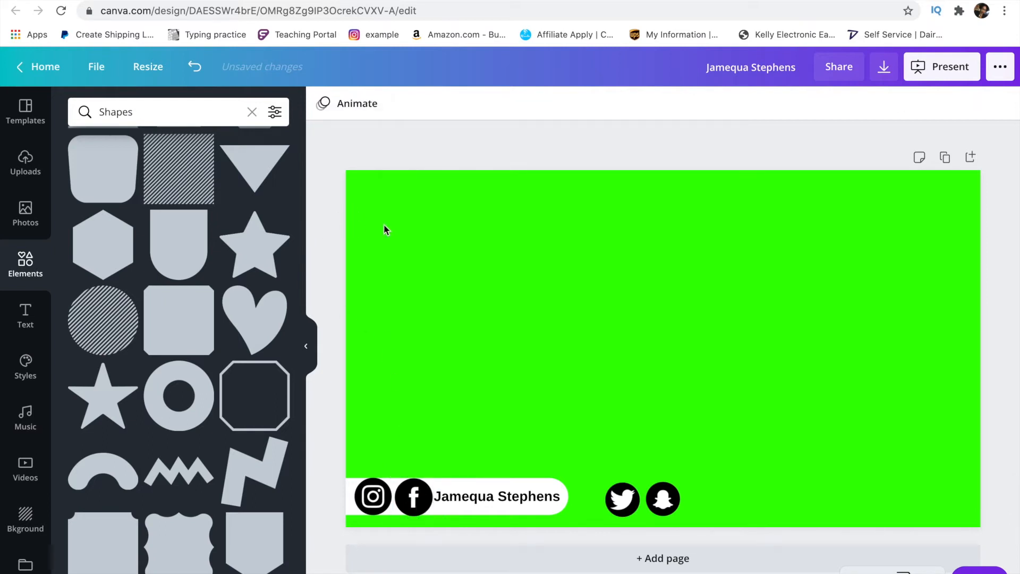
click(379, 496)
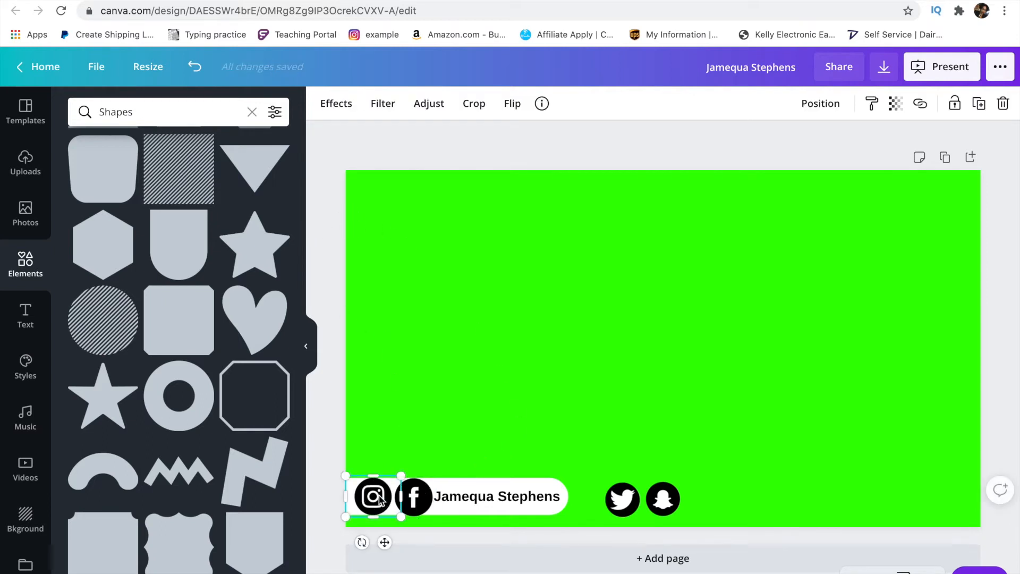
key(Left)
key(Left)
key(Left)
key(Left)
key(Left)
key(Left)
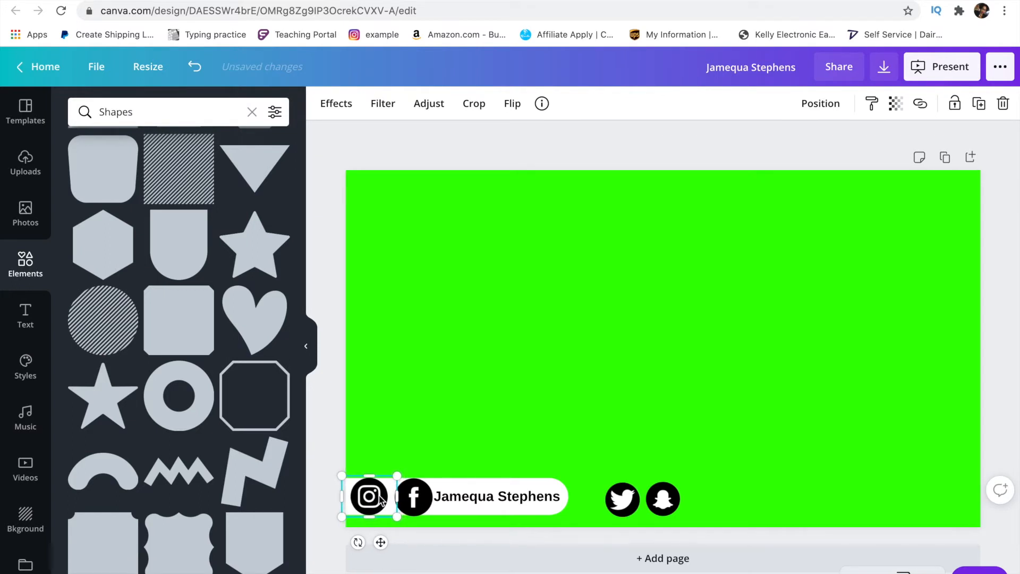
key(Left)
key(Left)
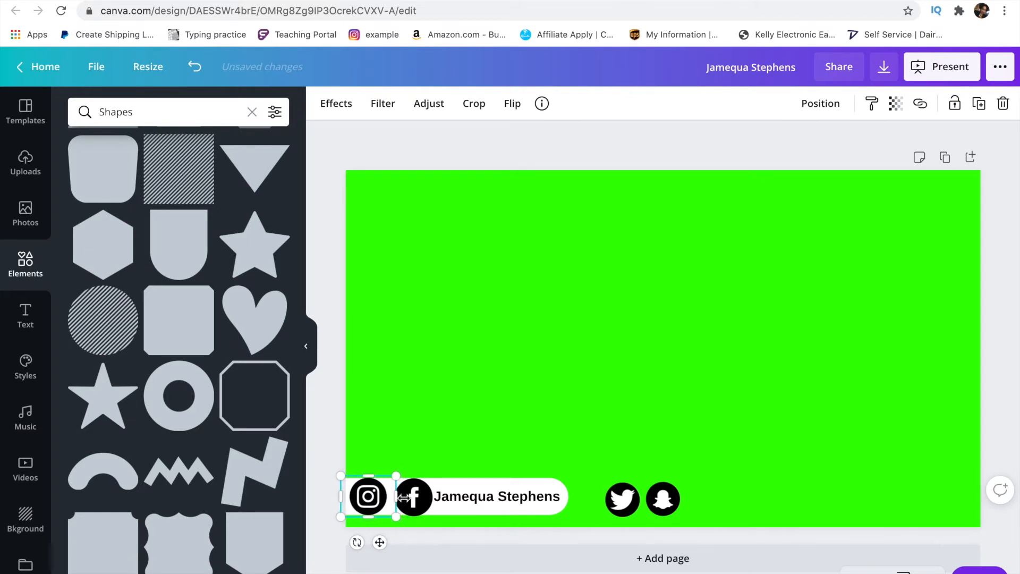
click(413, 498)
key(Left)
key(Left)
key(Left)
key(Left)
key(Left)
key(Left)
key(Left)
key(Left)
key(Left)
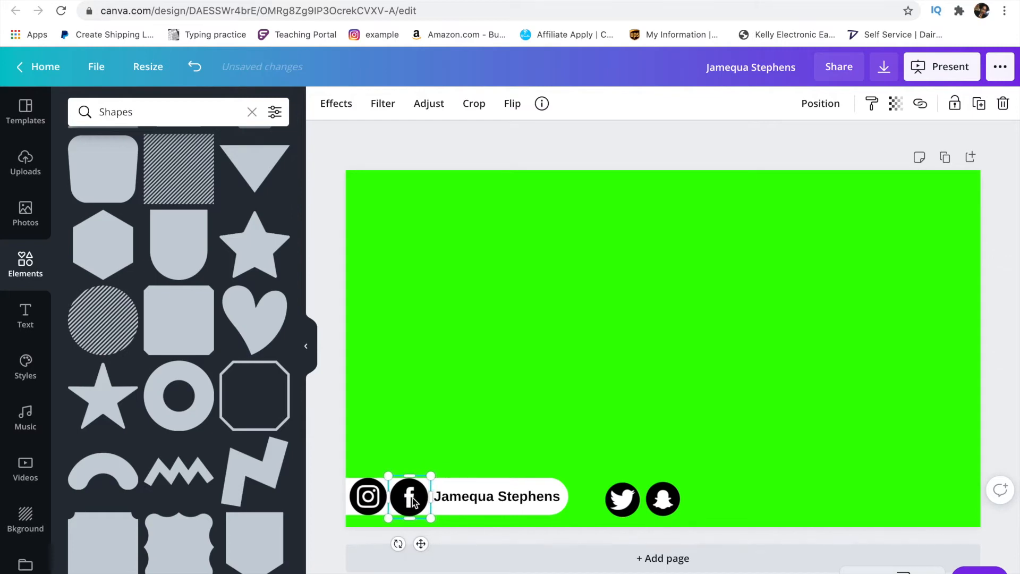
key(Left)
click(324, 307)
- Set the name text size to 32
click(537, 500)
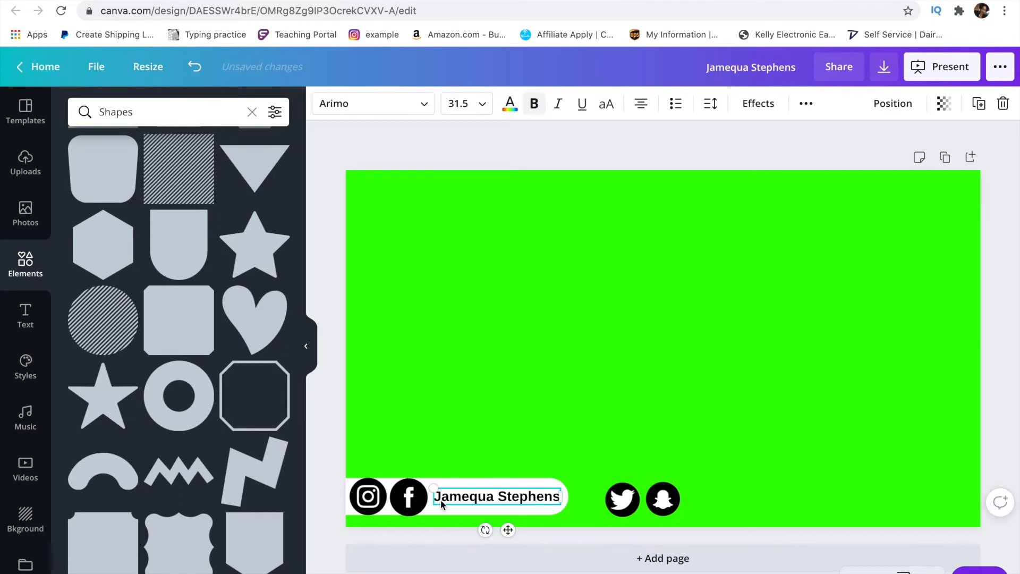
drag(437, 498, 558, 500)
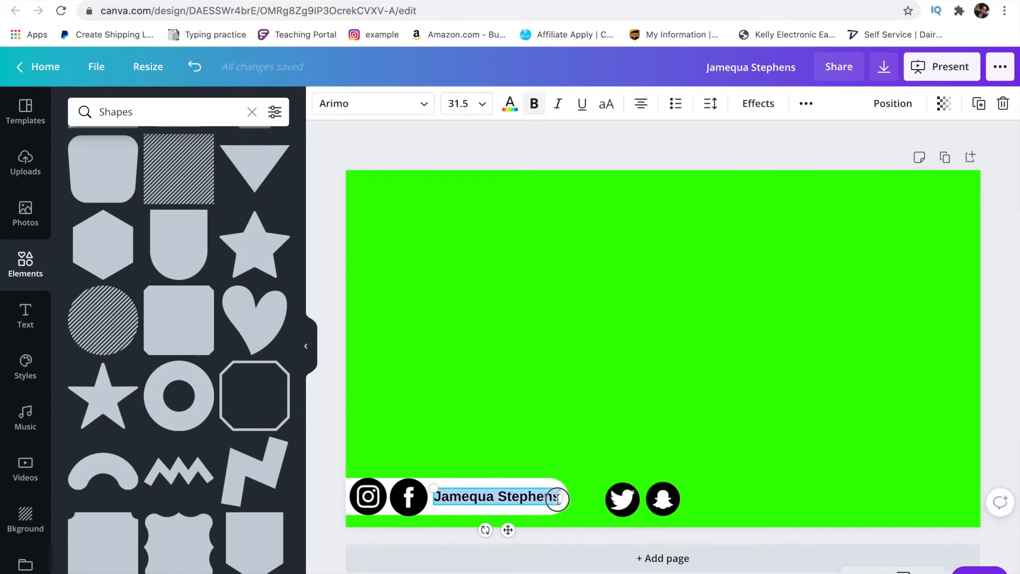
click(477, 105)
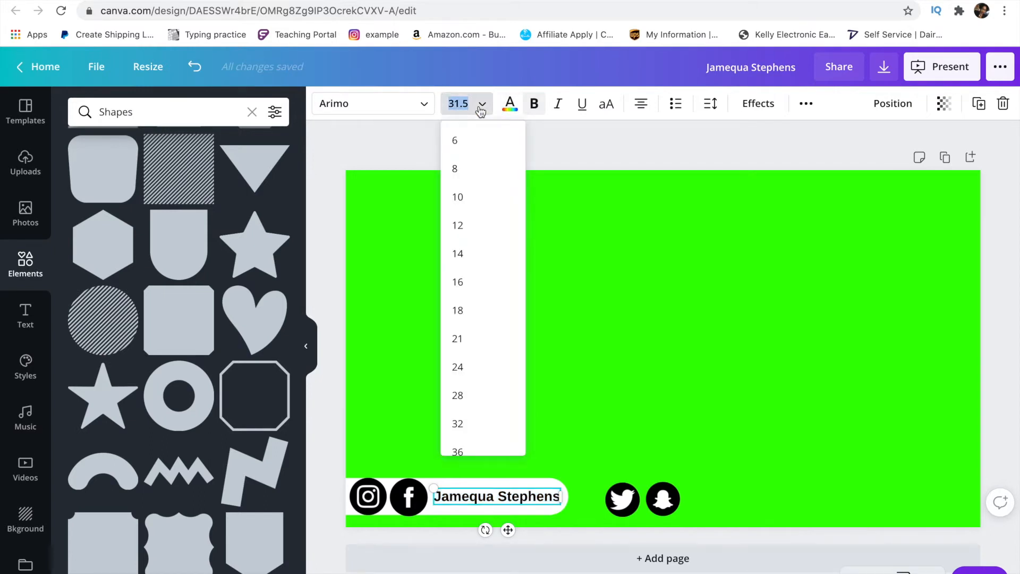
scroll(478, 292, down, 2)
click(467, 362)
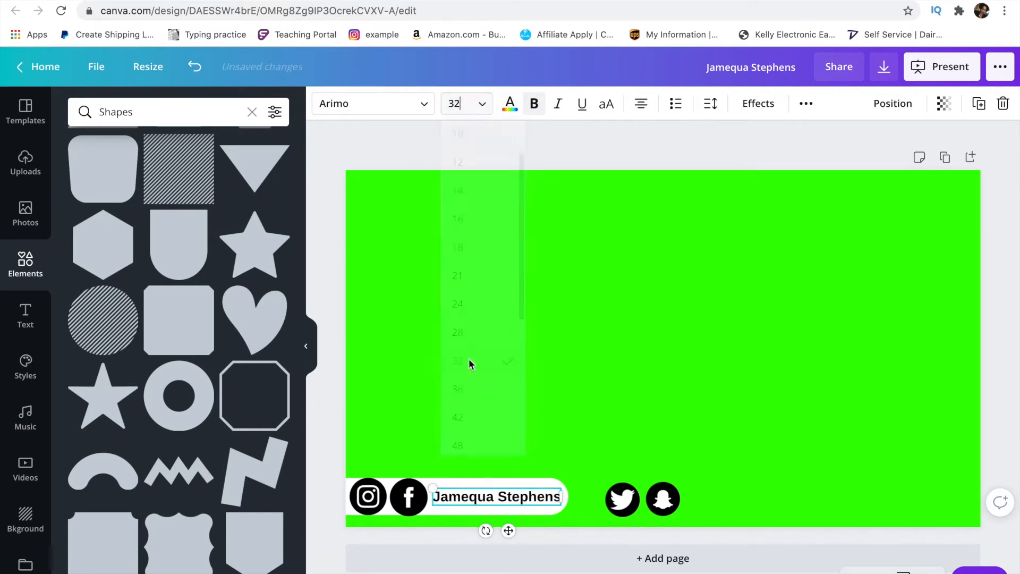
click(534, 149)
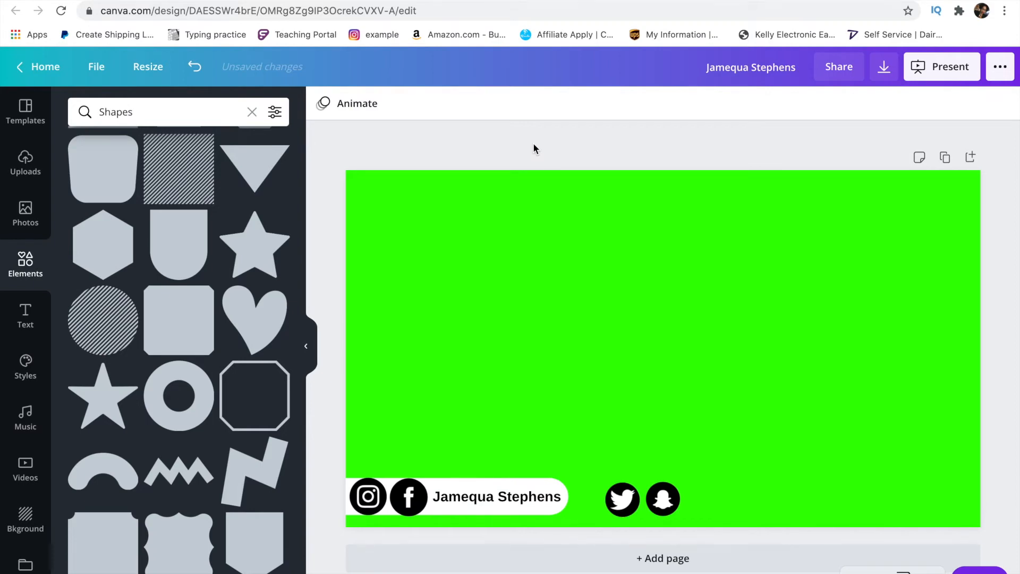
click(558, 502)
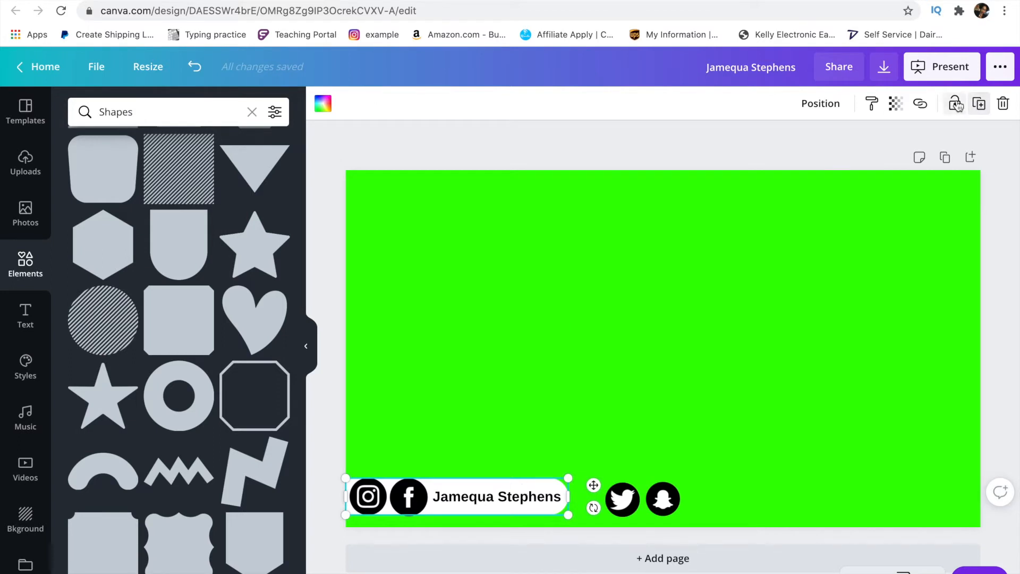
- Duplicate the white pill, place it under Twitter and Snapchat, and send it backward twice
click(979, 103)
drag(526, 515, 696, 499)
drag(632, 497, 694, 498)
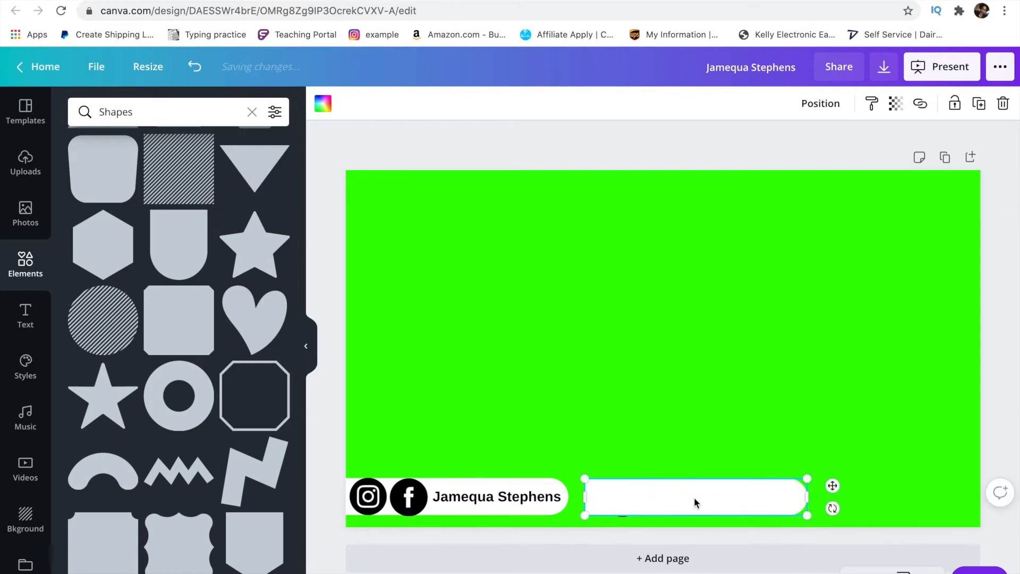
click(822, 104)
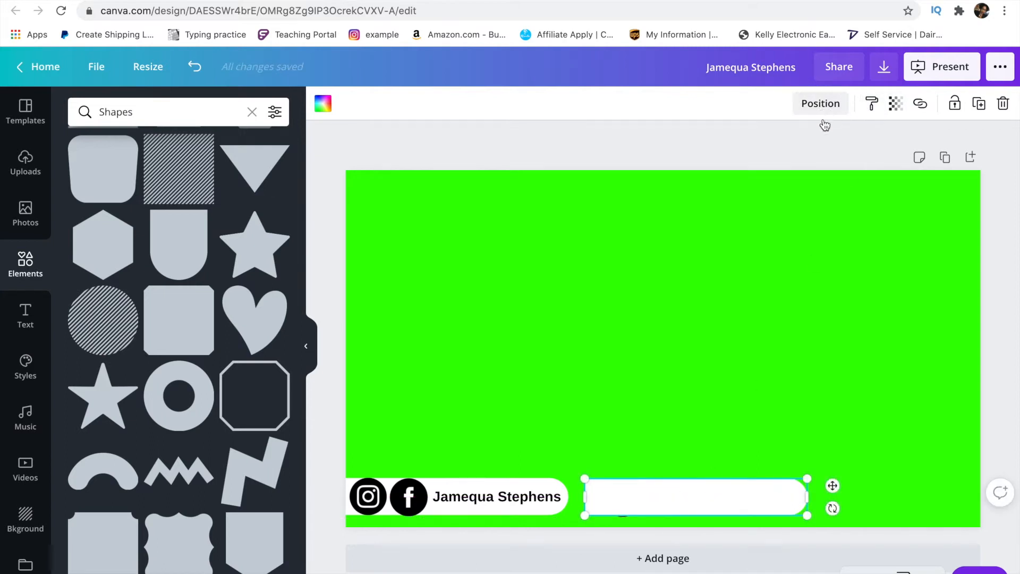
click(800, 148)
click(799, 147)
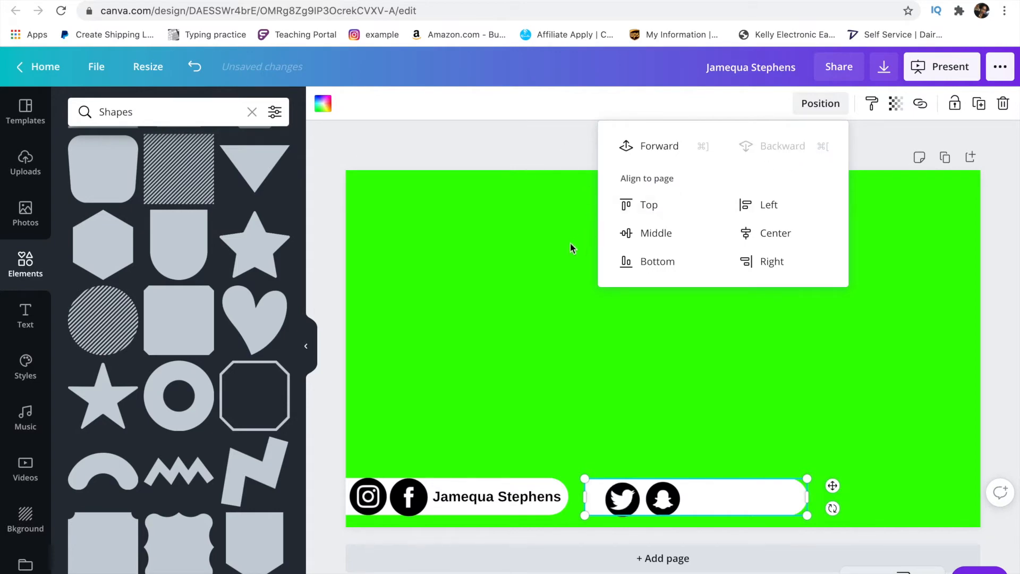
- Nudge the Twitter and Snapchat icons up and left to the pill's left end
click(624, 490)
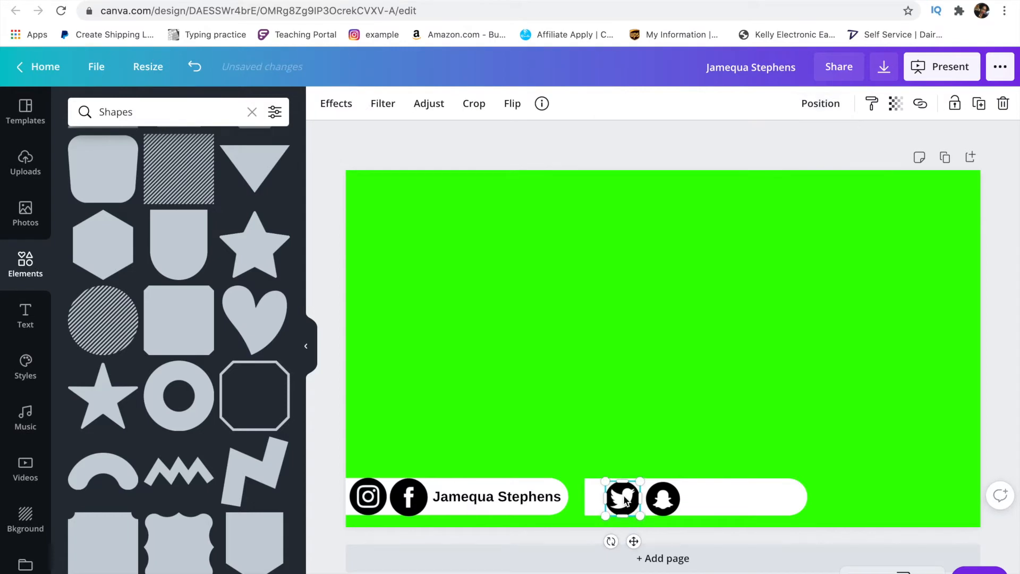
key(Left)
key(Left)
key(Left)
key(Left)
key(Left)
key(Left)
key(Left)
key(Left)
key(Left)
key(Left)
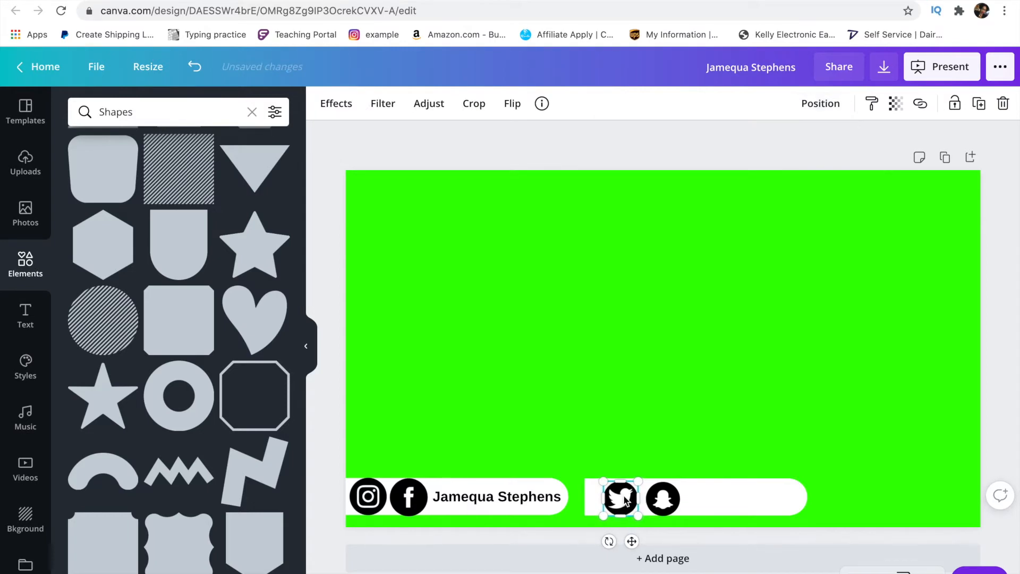
key(Left)
key(Left)
key(Left)
key(Left)
key(Left)
key(Left)
key(Left)
key(Left)
key(Left)
key(Left)
key(Left)
key(Left)
key(Left)
key(Left)
key(Left)
key(Left)
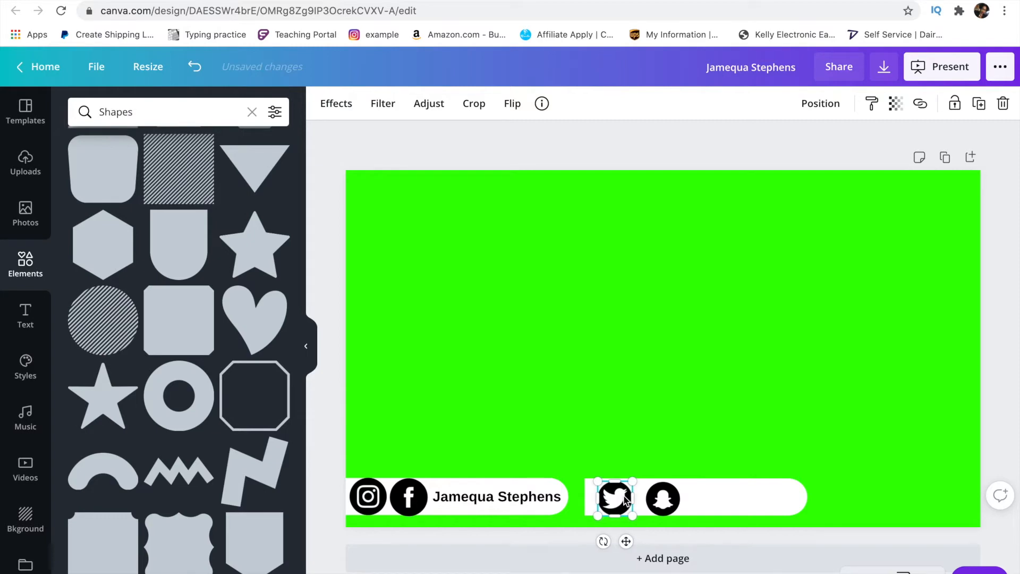
key(Up)
key(Up)
key(Up)
key(Up)
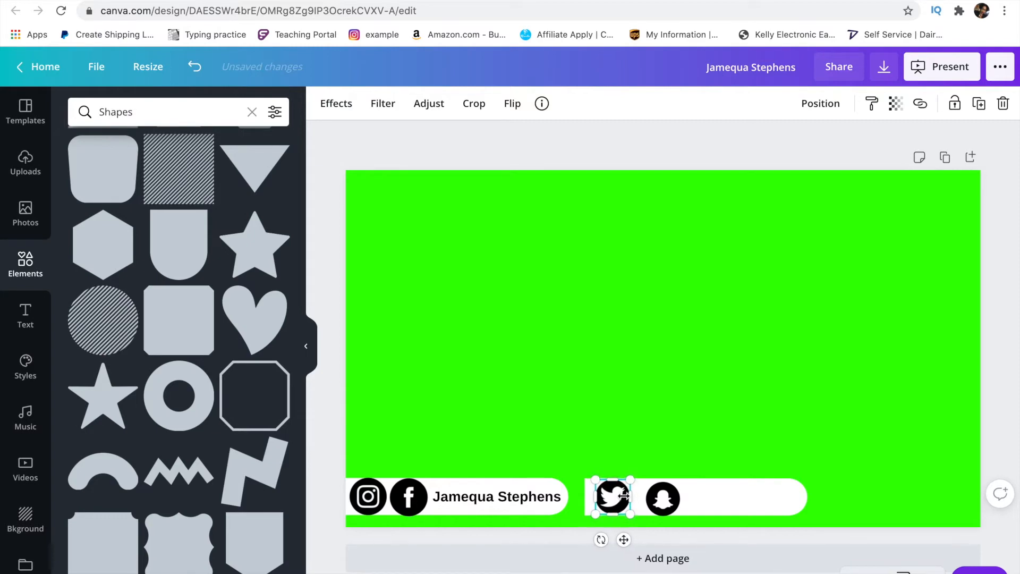
key(Left)
key(Left)
key(Left)
key(Left)
key(Left)
key(Left)
key(Left)
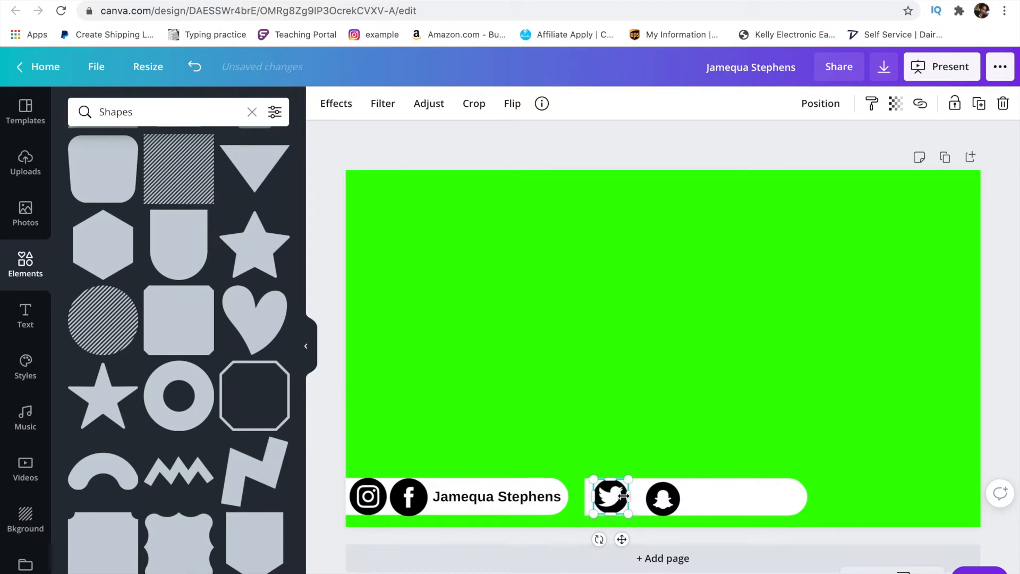
key(Left)
key(Left)
key(Left)
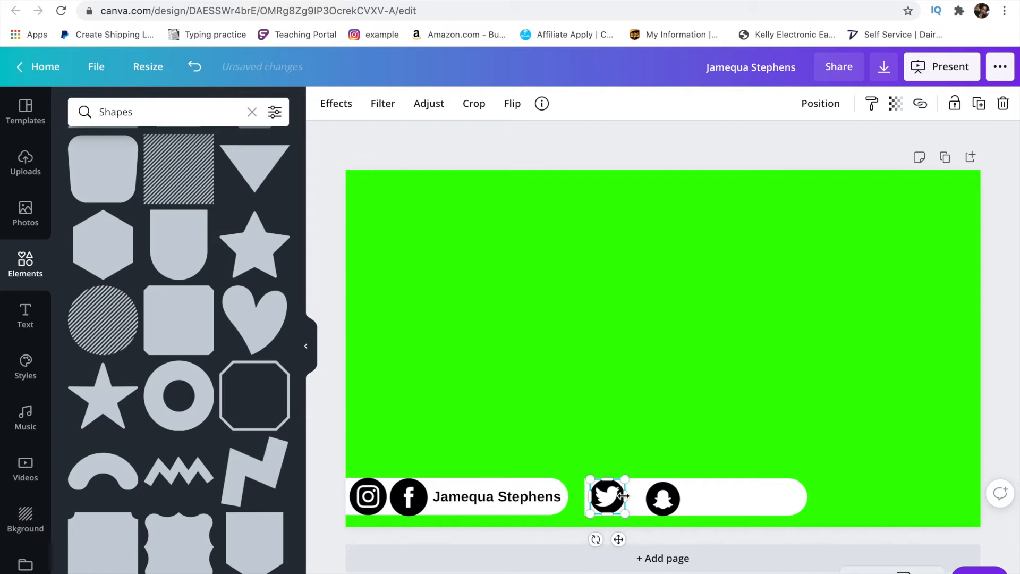
click(664, 501)
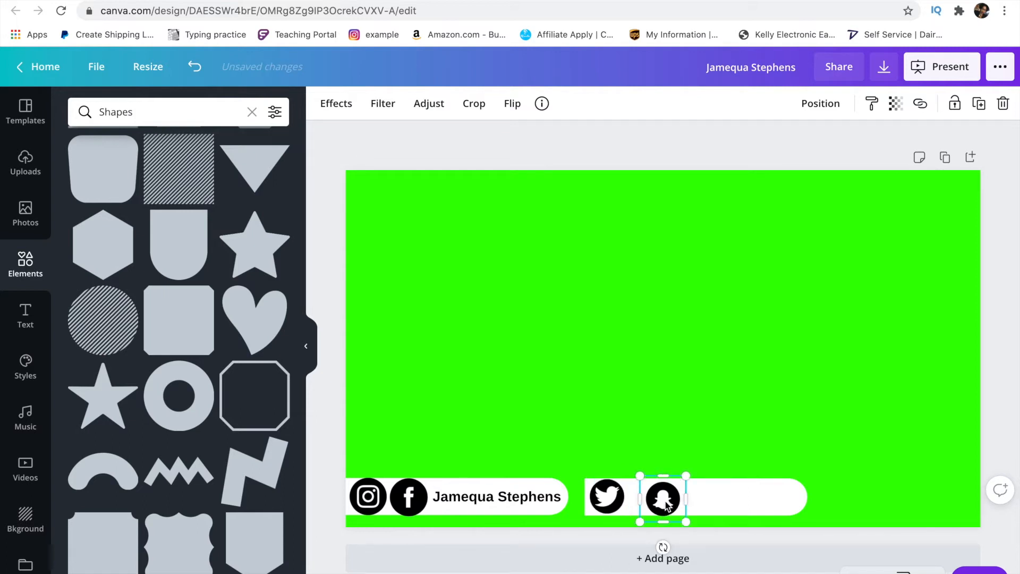
key(Up)
key(Up)
key(Up)
key(Up)
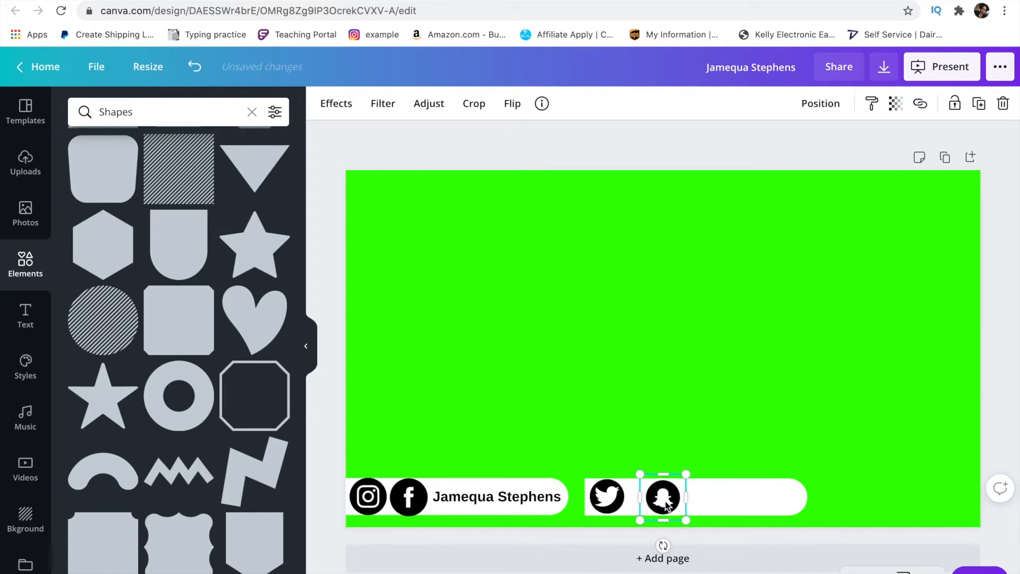
key(Left)
key(Left)
key(Left)
key(Left)
key(Left)
key(Left)
key(Left)
key(Left)
key(Left)
key(Left)
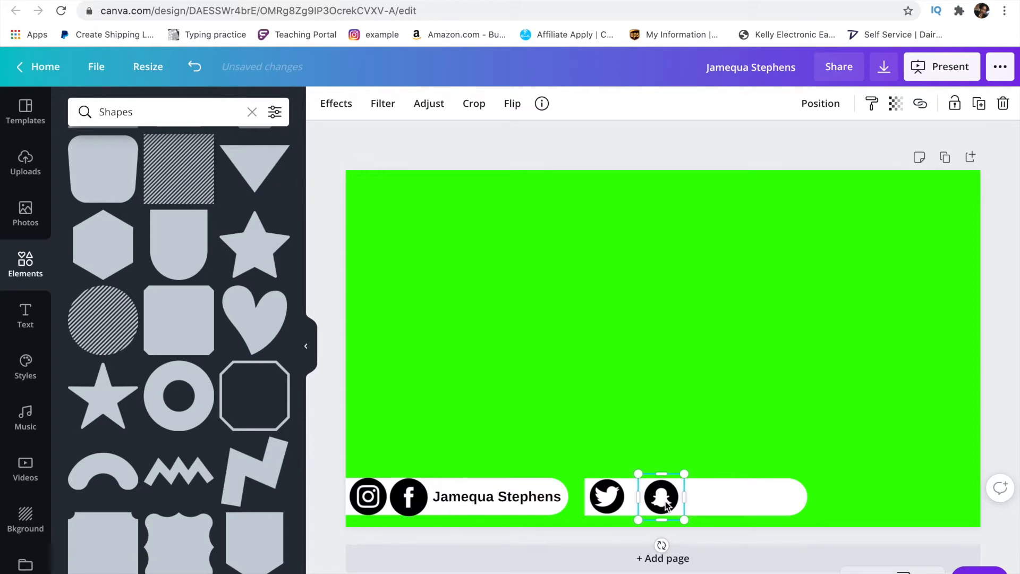
key(Left)
key(Left)
key(Left)
key(Left)
key(Left)
key(Left)
key(Left)
key(Left)
key(Left)
key(Left)
key(Left)
key(Left)
key(Left)
key(Left)
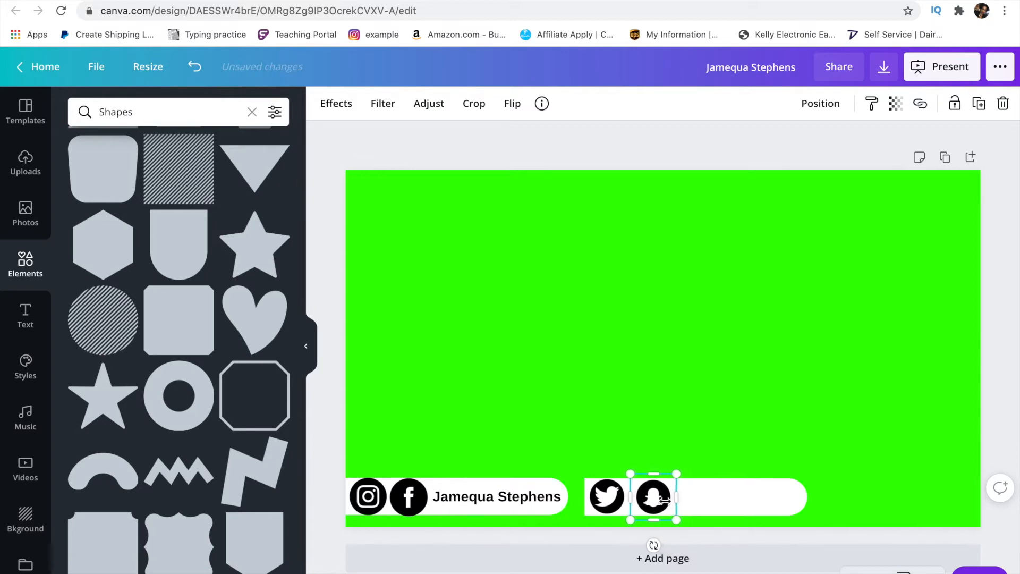
key(Left)
key(Left)
key(Left)
key(Left)
key(Left)
key(Left)
key(Left)
key(Left)
key(Left)
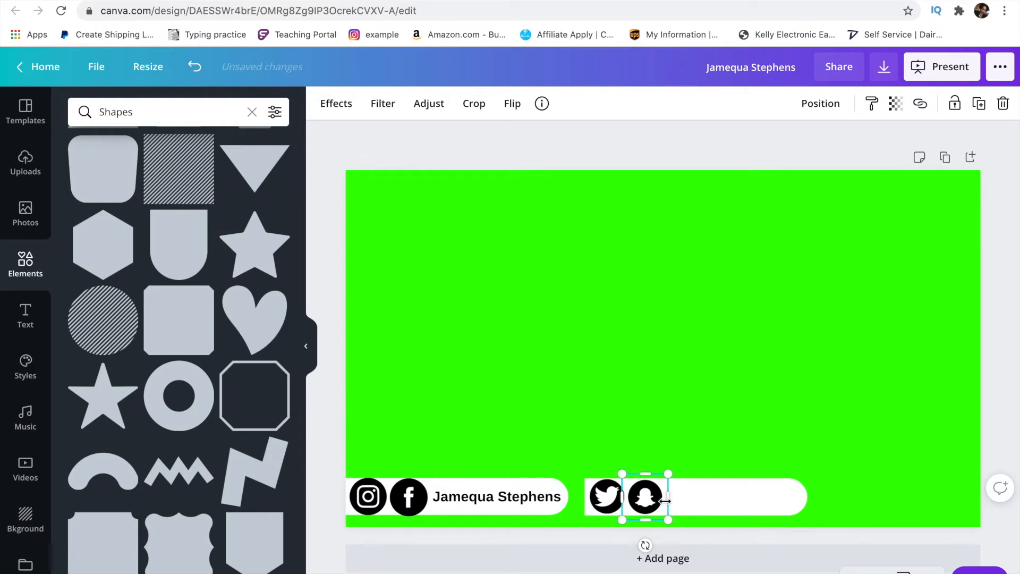
key(Left)
key(Left)
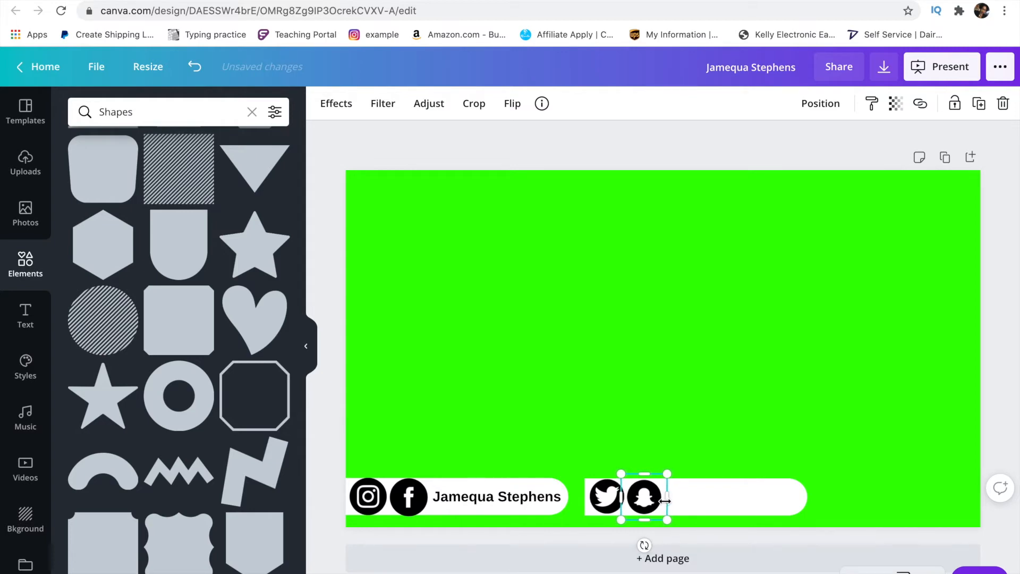
- Duplicate the name text box and move the copy into the second white pill
click(483, 503)
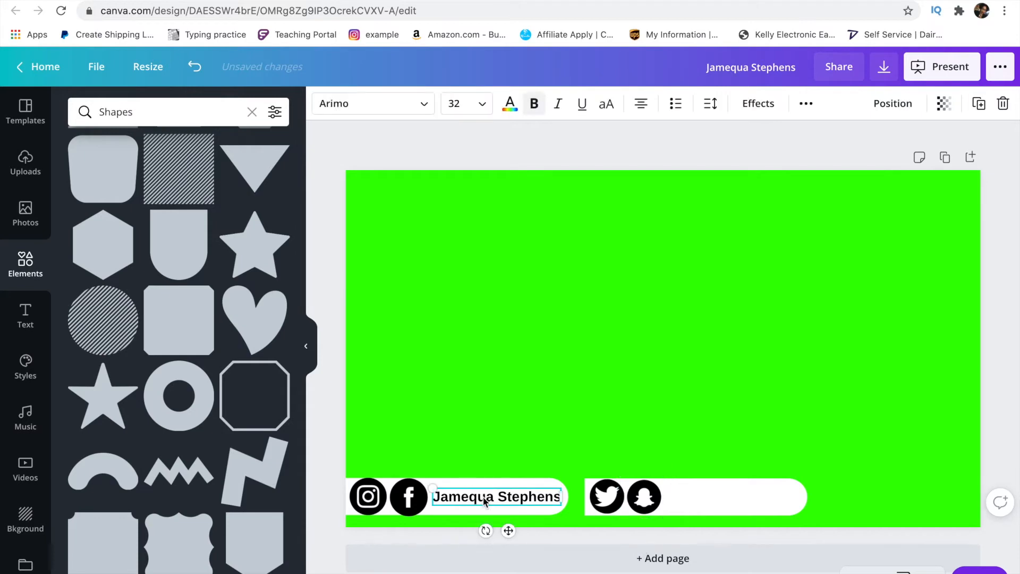
click(898, 103)
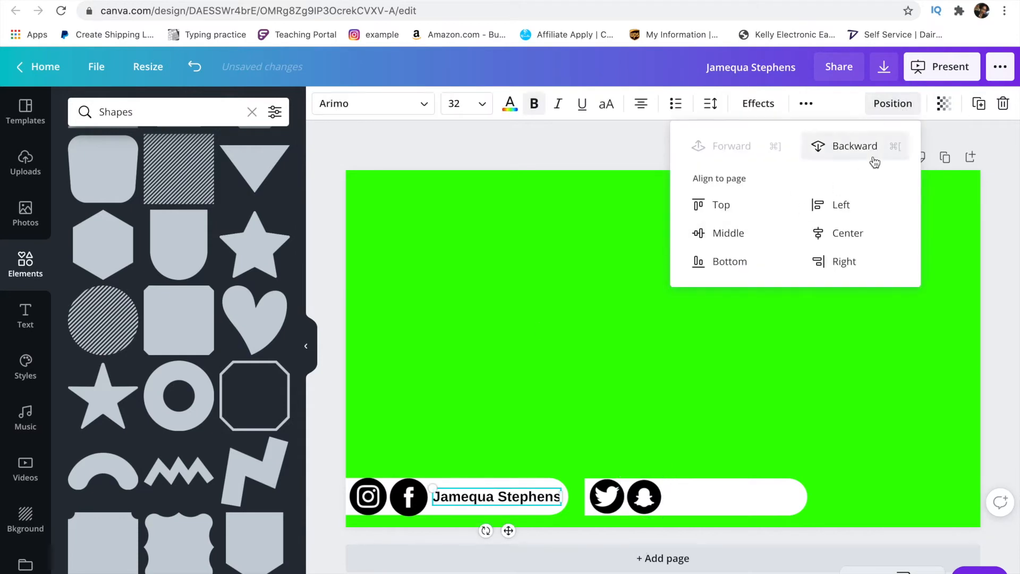
click(637, 135)
click(526, 500)
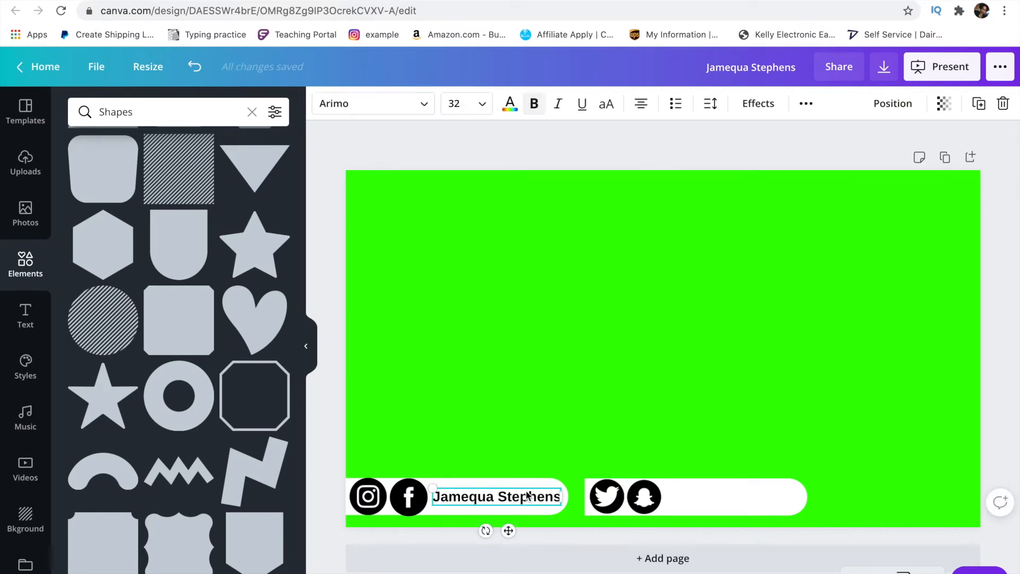
click(979, 103)
click(514, 508)
drag(515, 508, 742, 497)
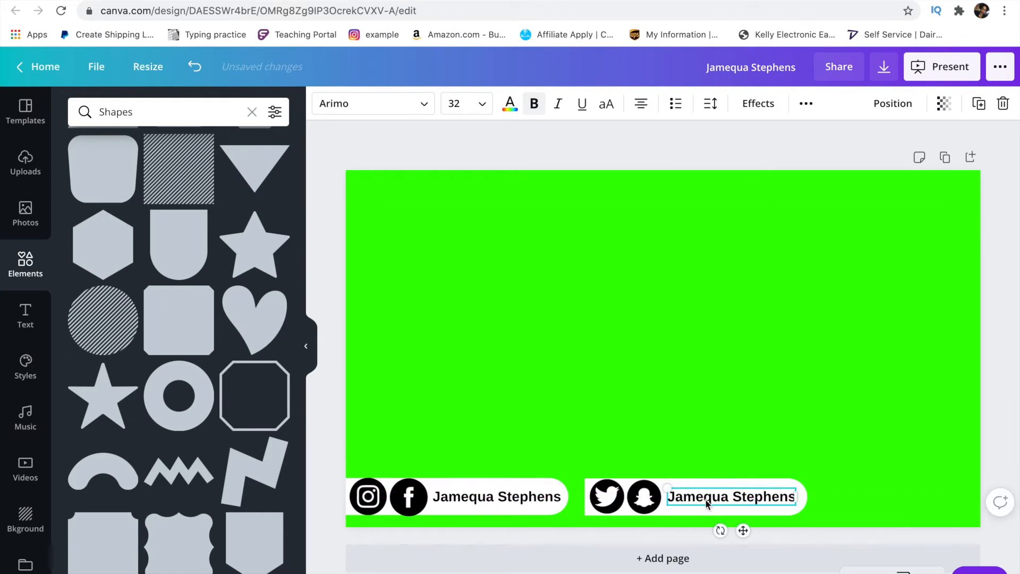
drag(673, 497, 798, 497)
key(BackSpace)
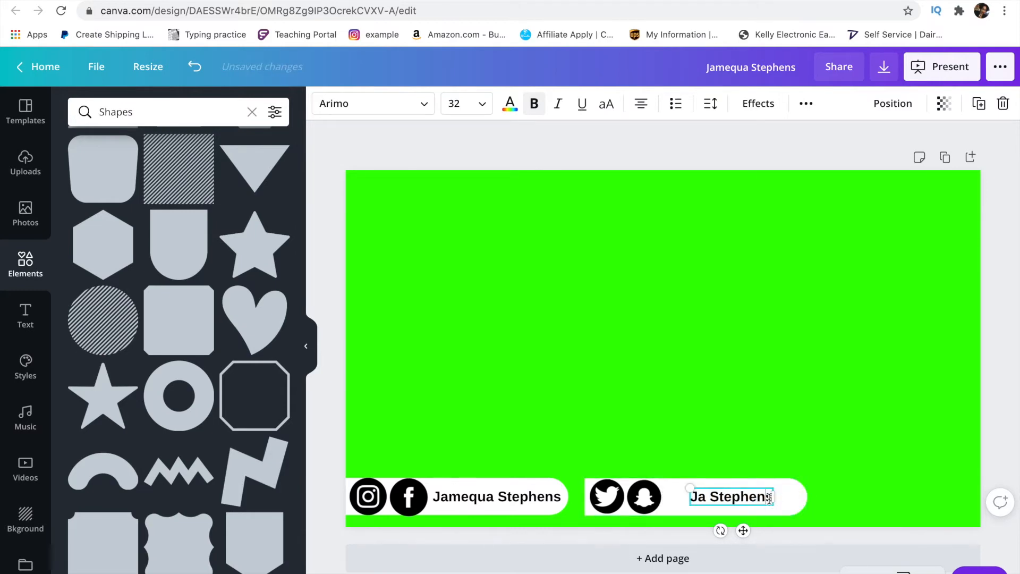
key(BackSpace)
key(BackSpace)
key(BackSpace)
key(BackSpace)
key(BackSpace)
key(BackSpace)
key(BackSpace)
key(BackSpace)
key(BackSpace)
key(BackSpace)
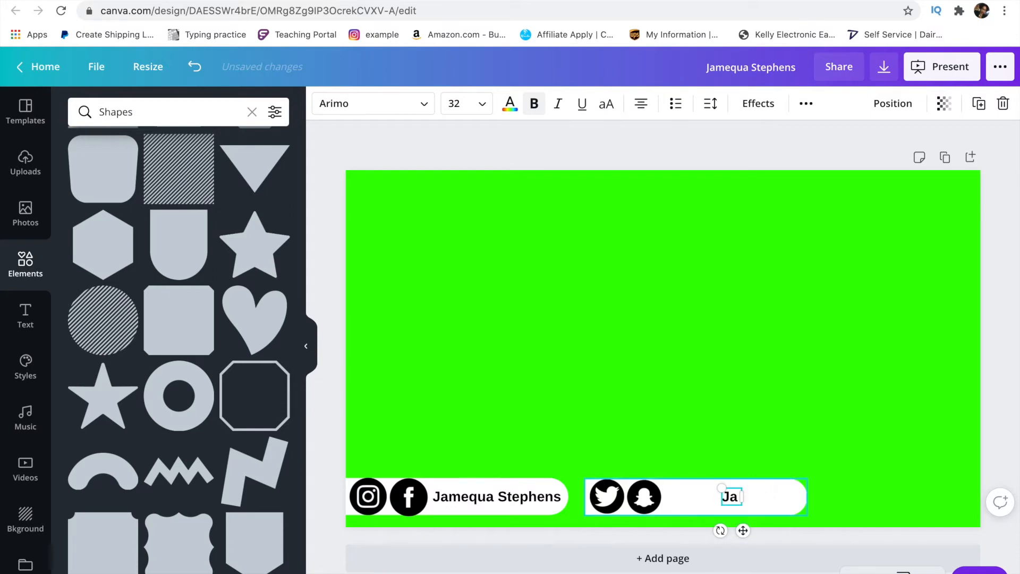
key(BackSpace)
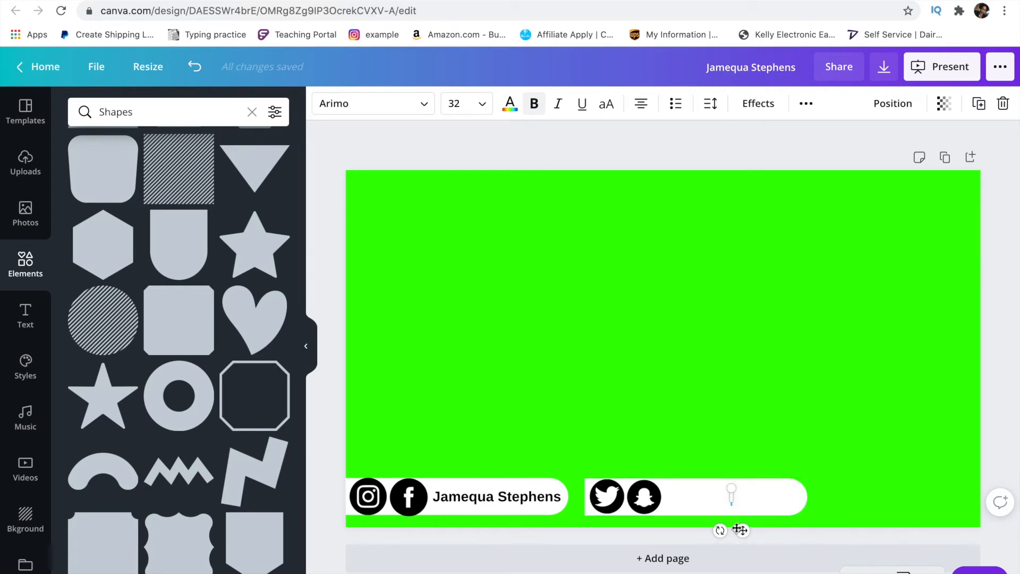
text(Ladiijay100)
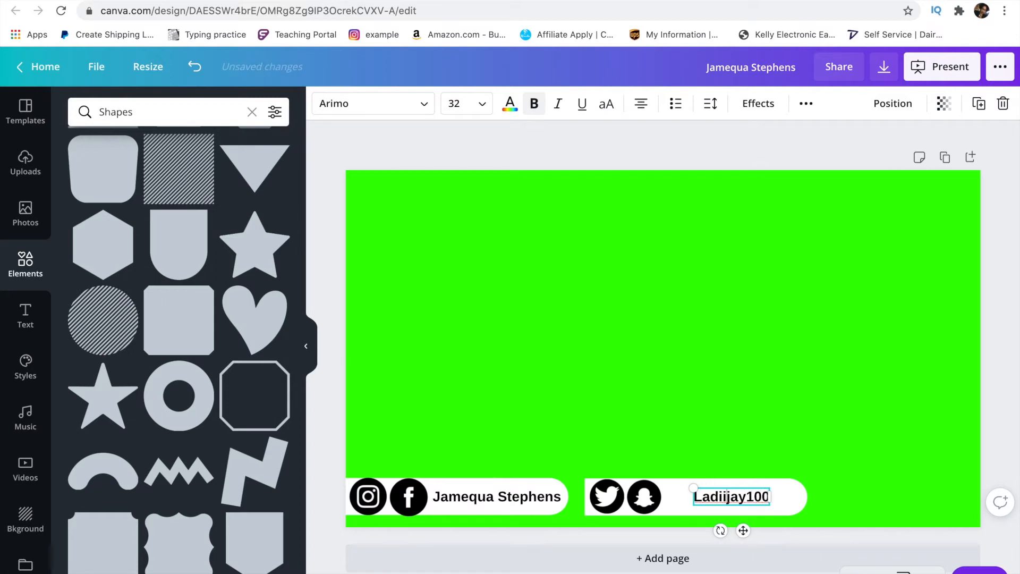
text(@)
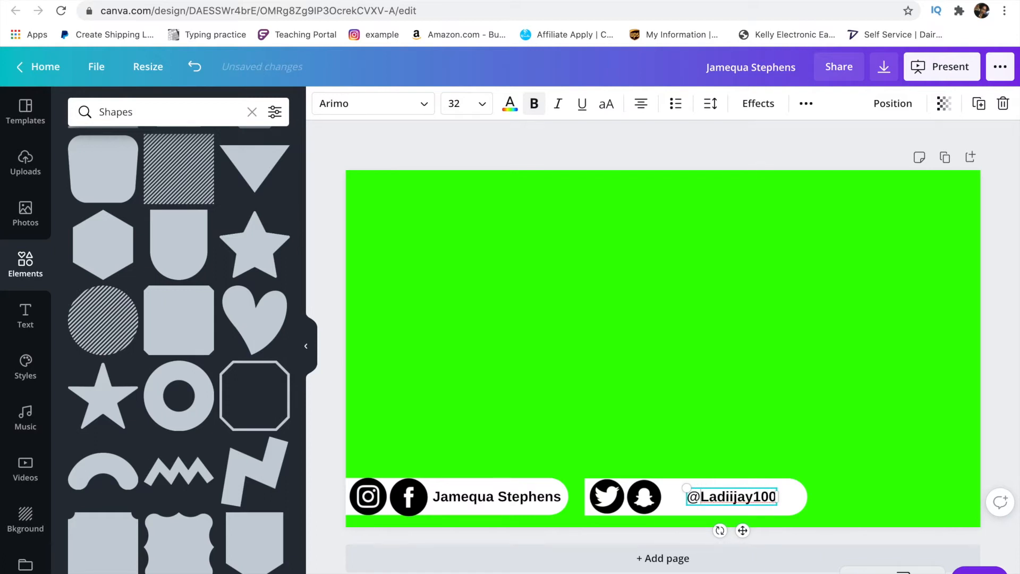
- Shift the handle text beside the Snapchat icon and narrow the pill to fit it
click(743, 532)
drag(743, 532, 724, 533)
click(779, 498)
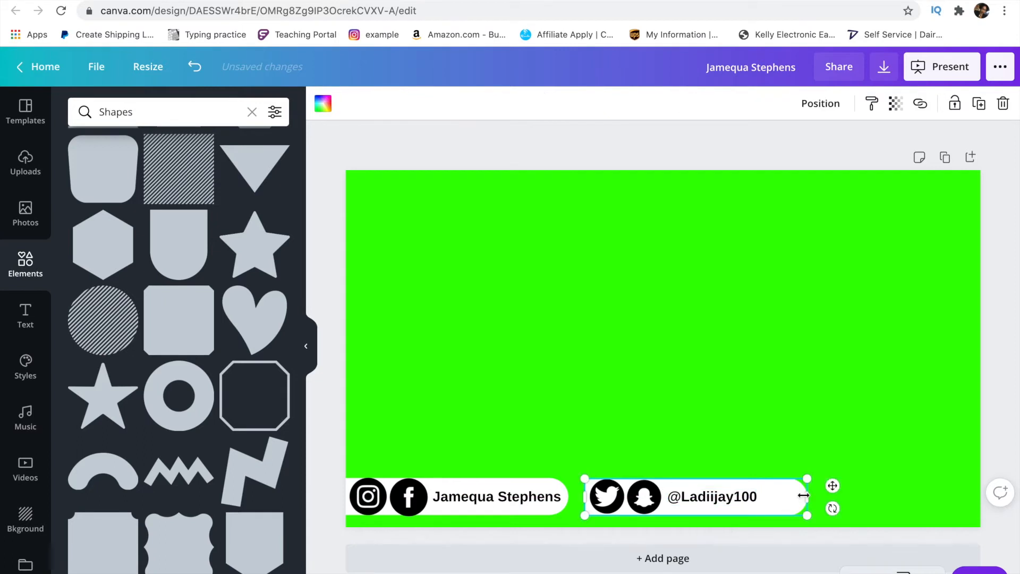
drag(801, 495, 764, 497)
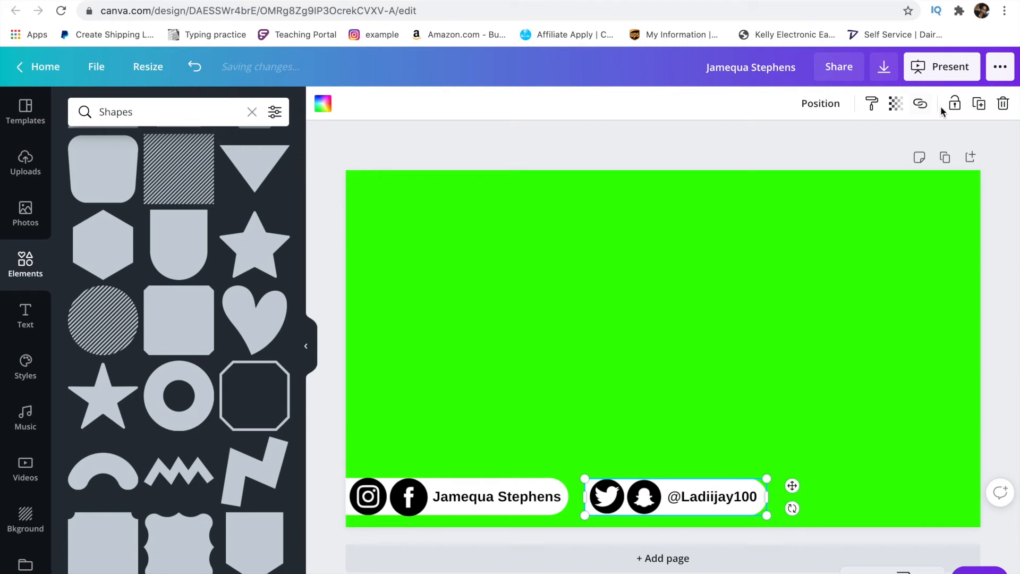
- Duplicate the white pill, move the copy to the top-left corner and widen it
click(979, 104)
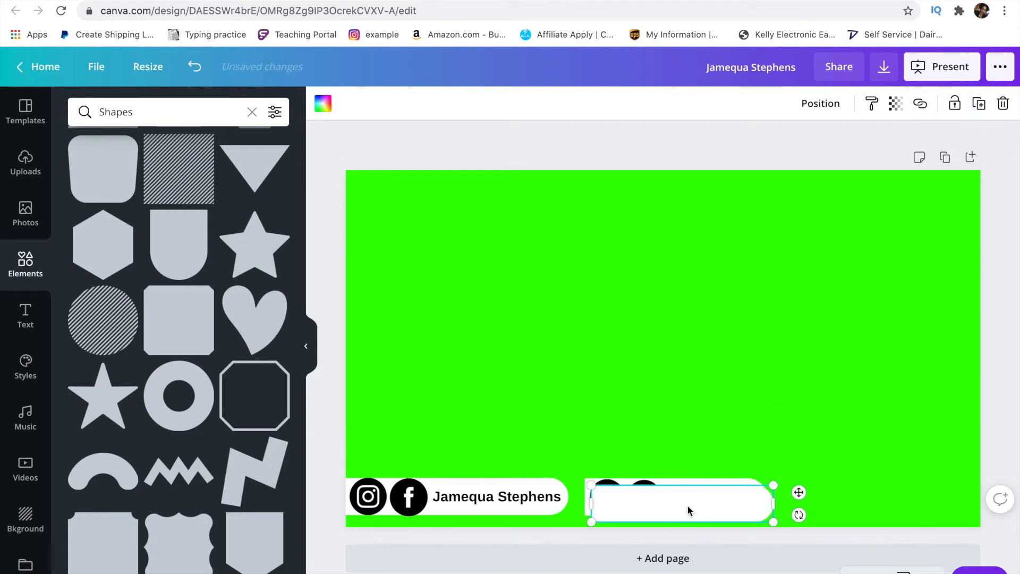
drag(687, 500, 438, 187)
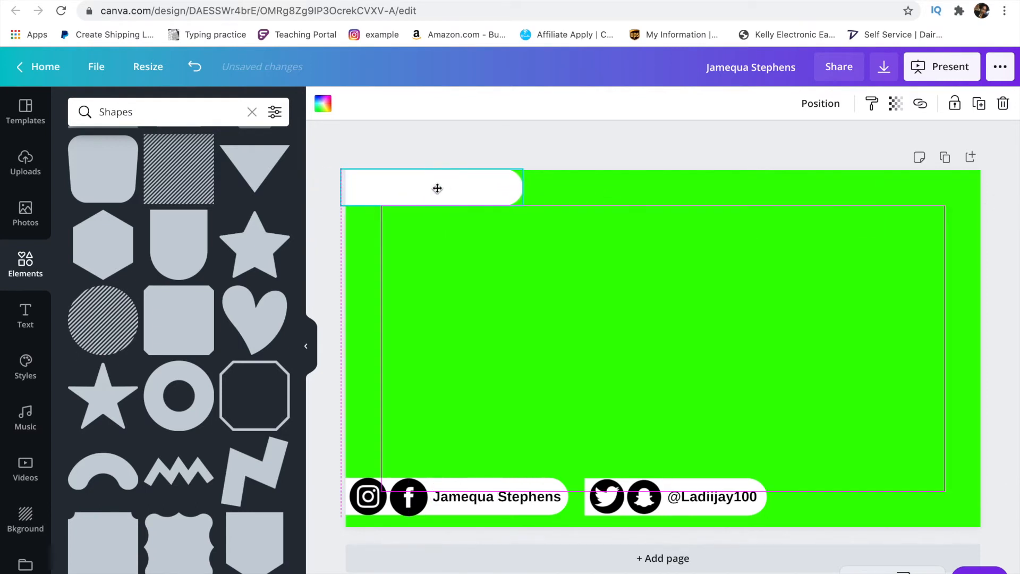
drag(525, 184, 577, 183)
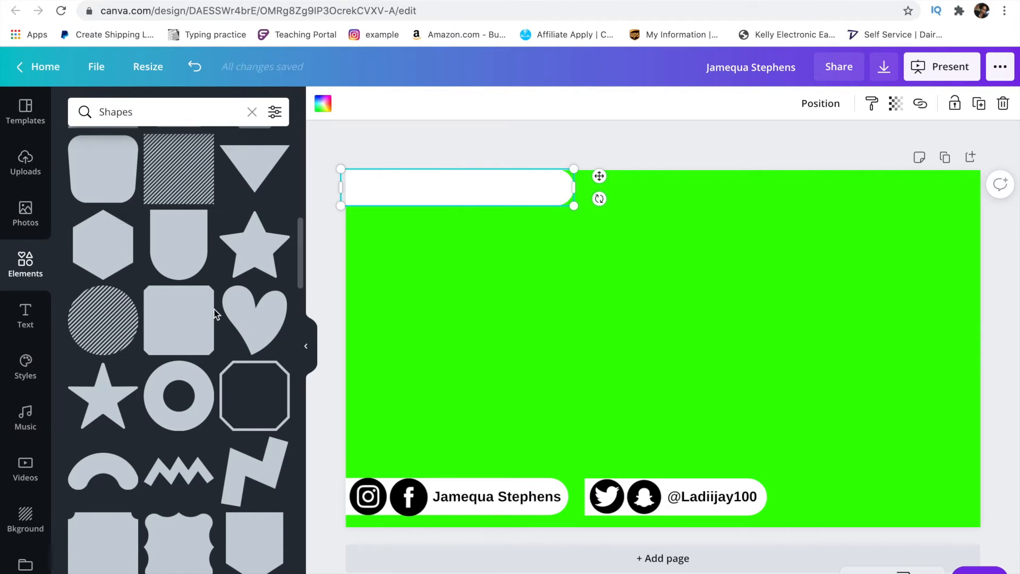
click(185, 111)
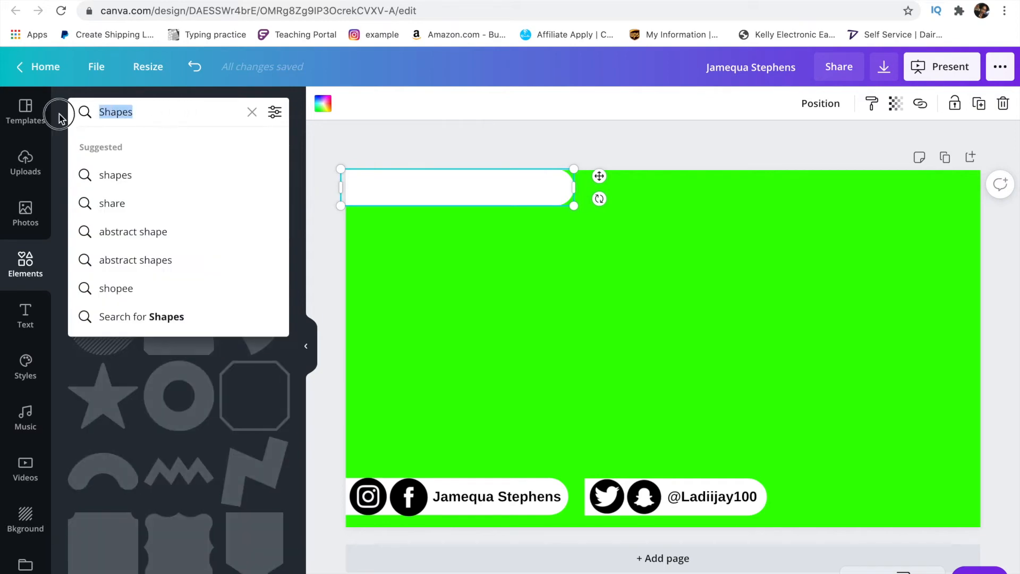
- Search Elements for 'website' and place a small black globe at the top pill's left end
text(website)
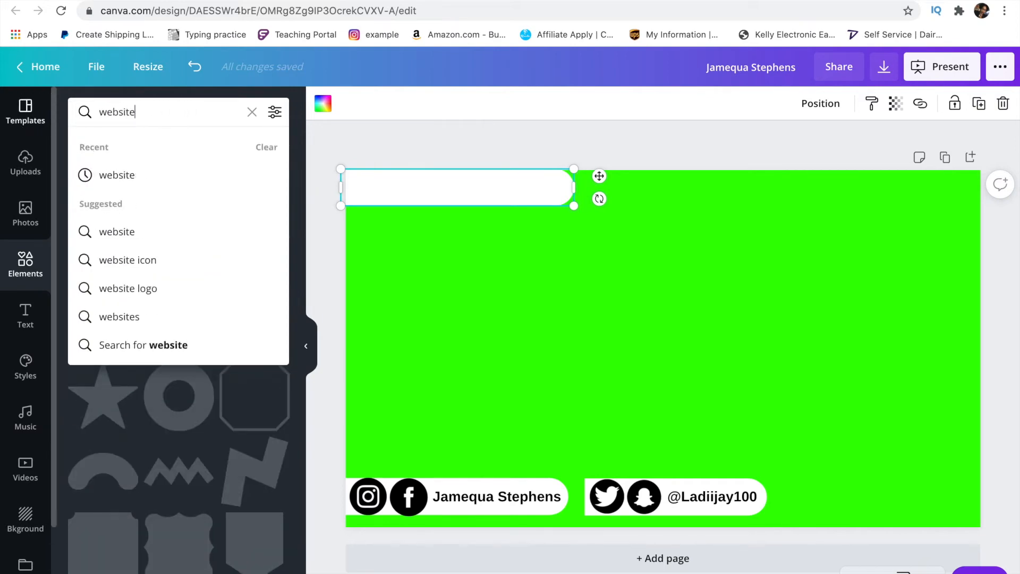
key(Return)
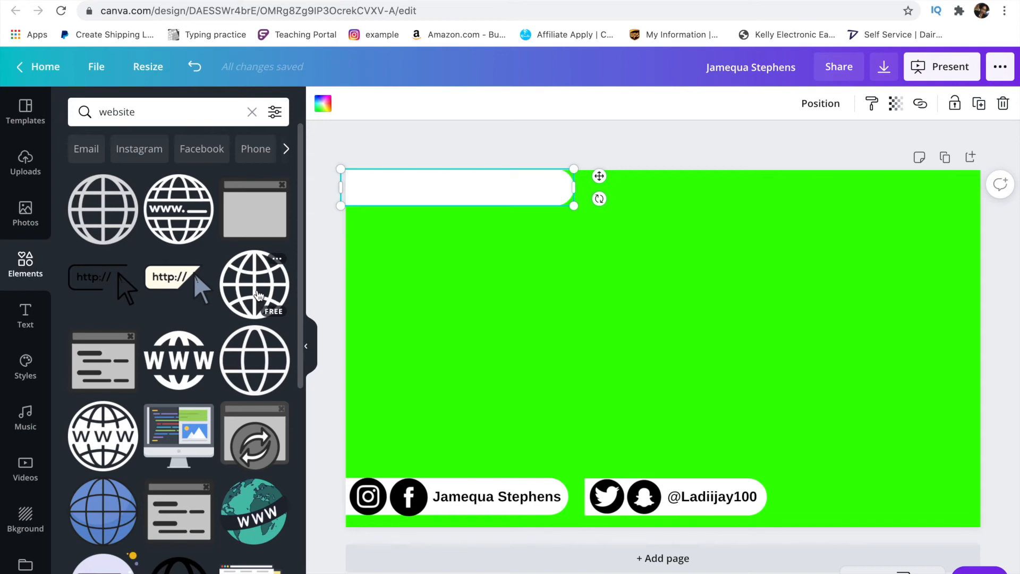
click(259, 295)
drag(651, 343, 541, 302)
drag(634, 241, 366, 193)
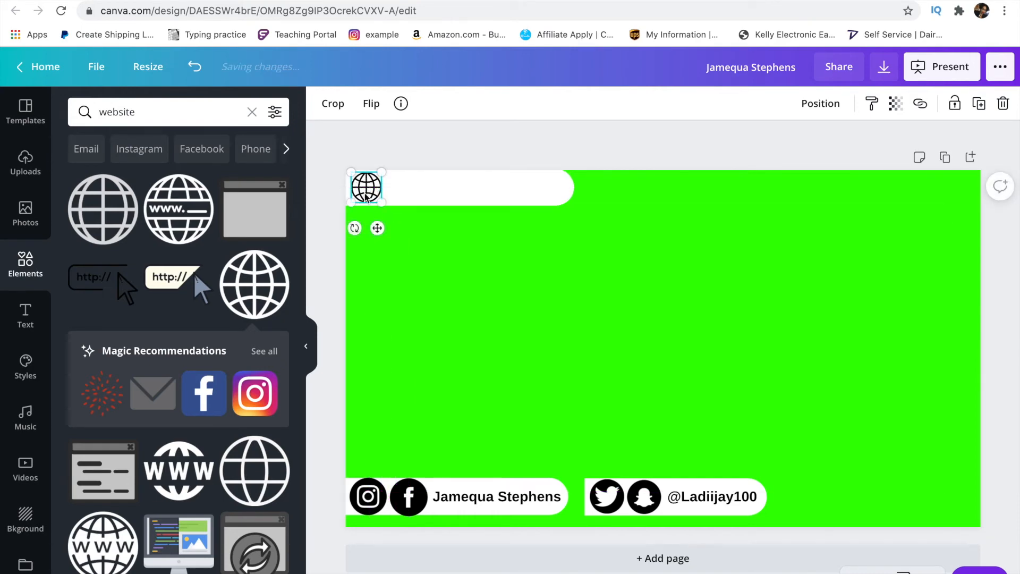
click(522, 500)
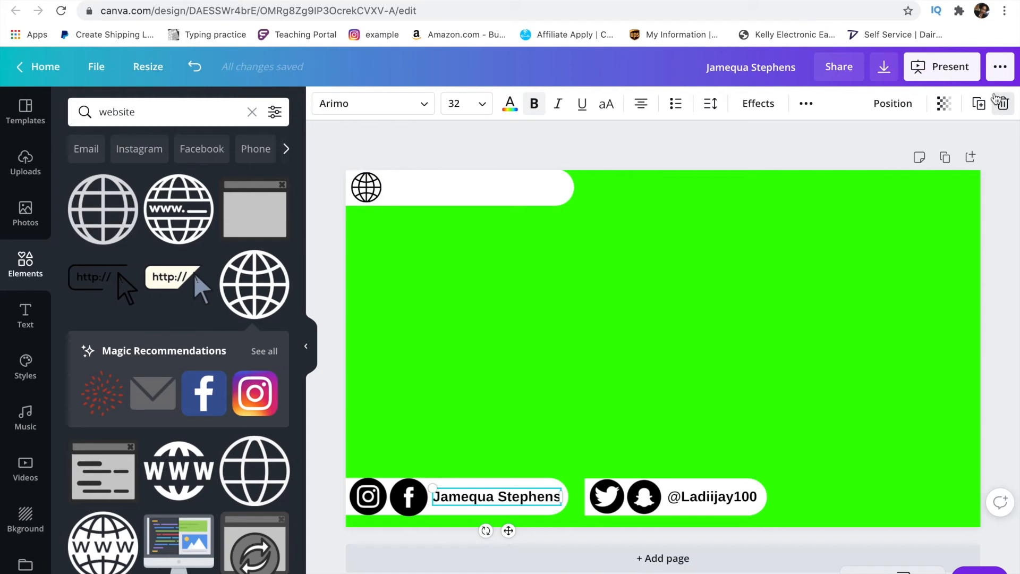
- Copy the name text box into the top pill and align the pill and globe icon
click(983, 106)
drag(514, 536, 464, 222)
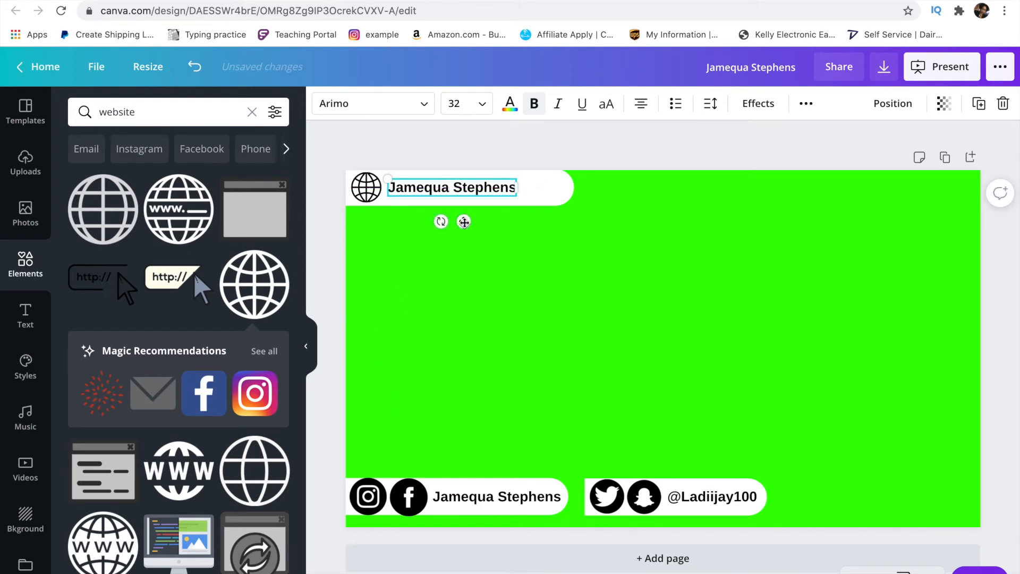
drag(550, 195, 551, 205)
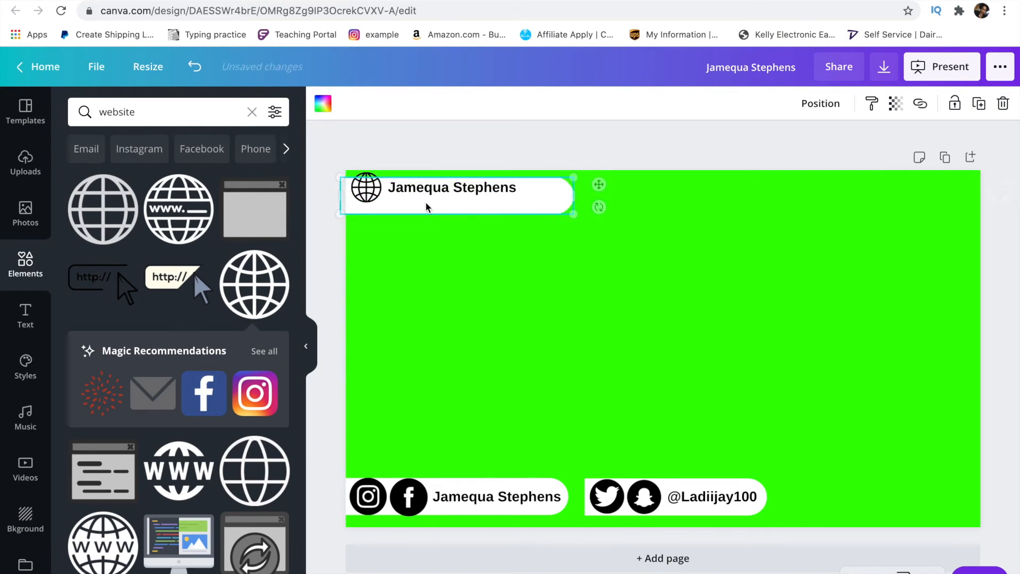
click(360, 202)
drag(360, 202, 360, 201)
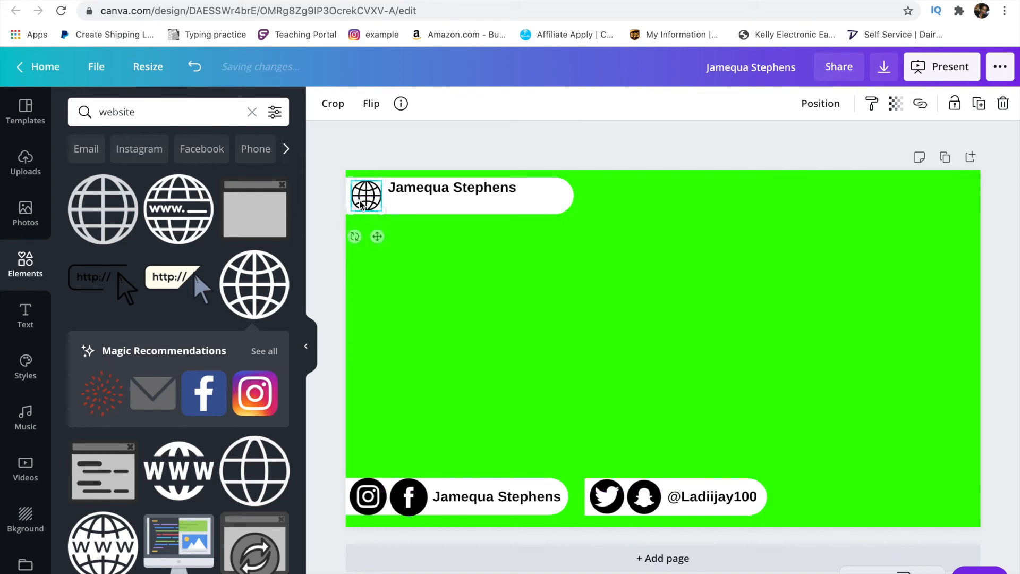
- Replace the copied text with the boutique's website address on one line
click(436, 188)
click(436, 188)
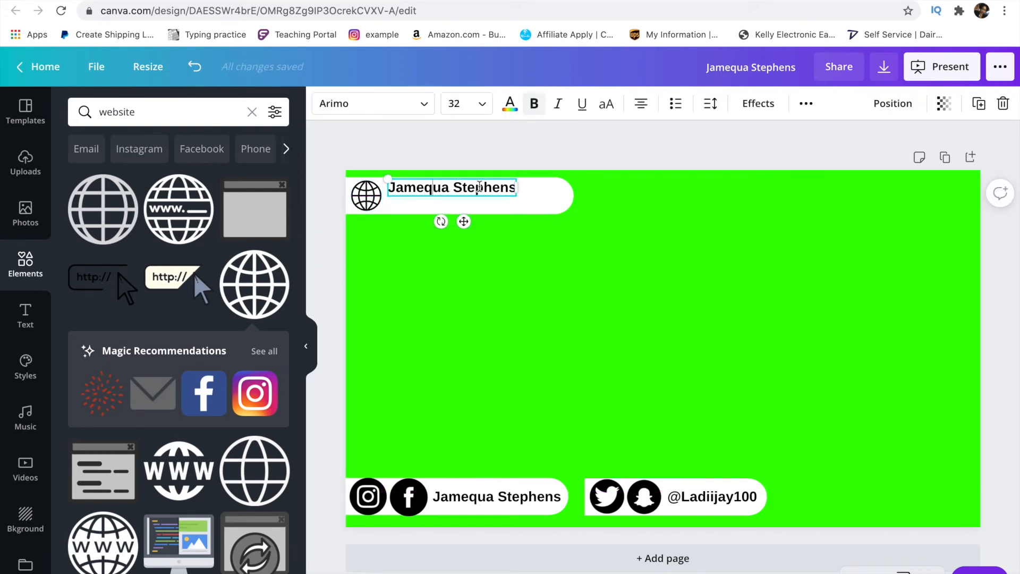
drag(505, 190, 370, 192)
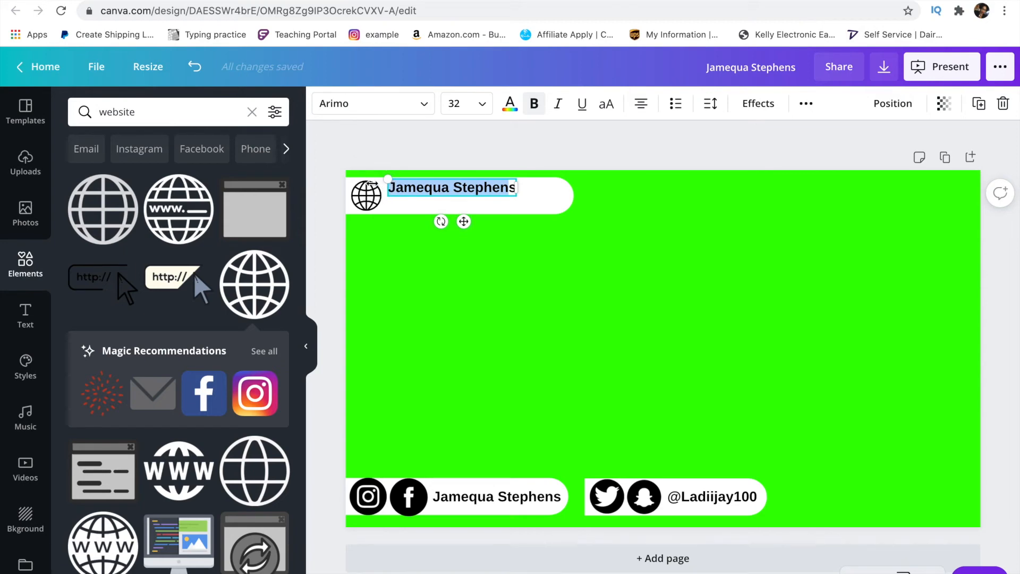
text(S)
key(BackSpace)
text(Www.)
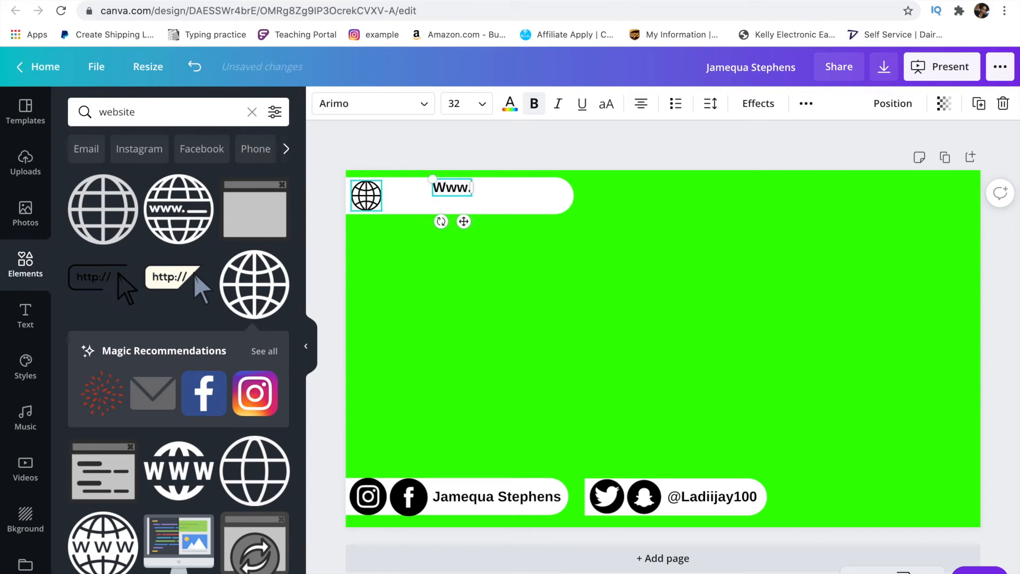
text(JLSDiamon)
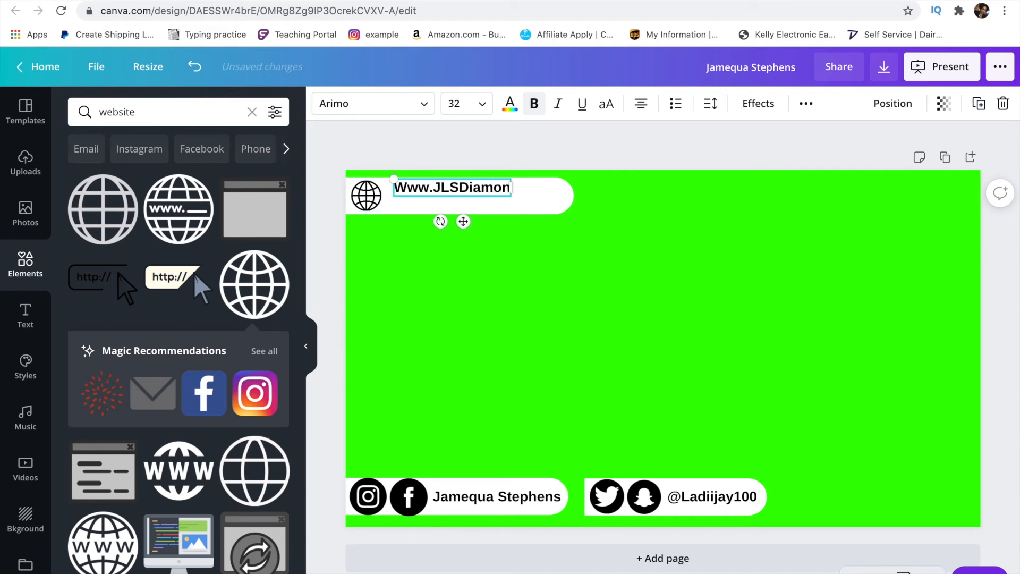
text(dBoutique.com)
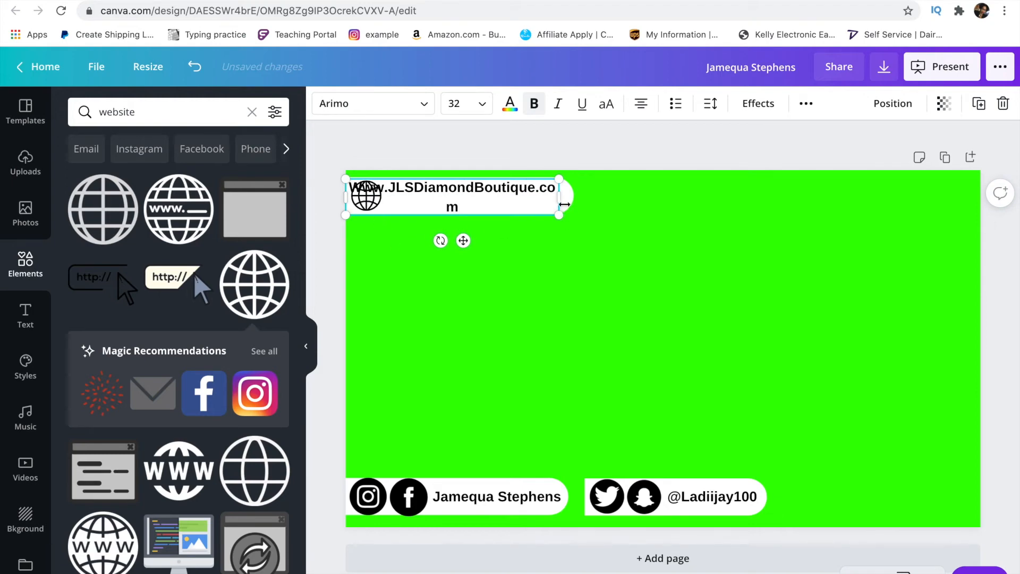
drag(558, 199, 580, 200)
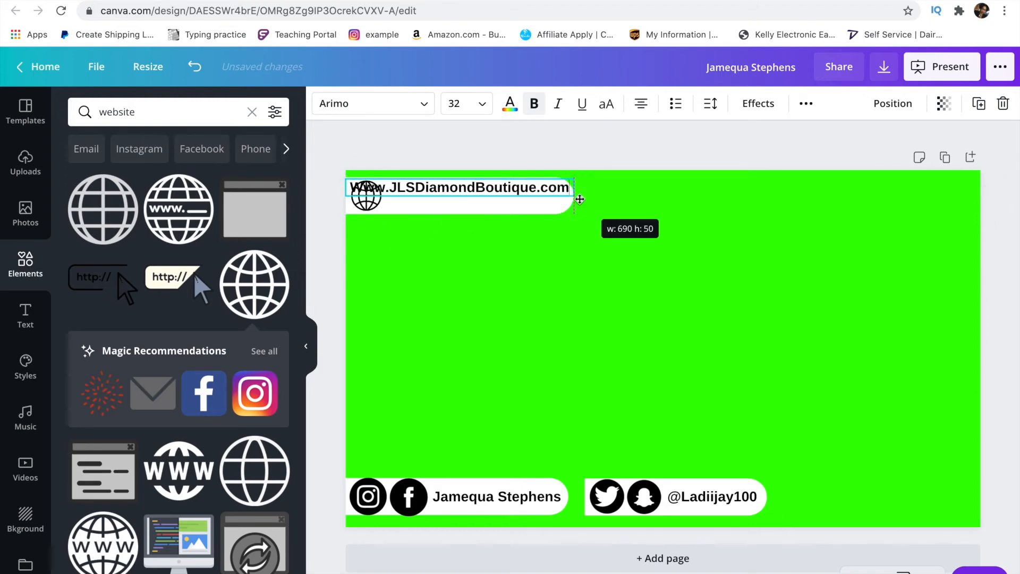
click(540, 208)
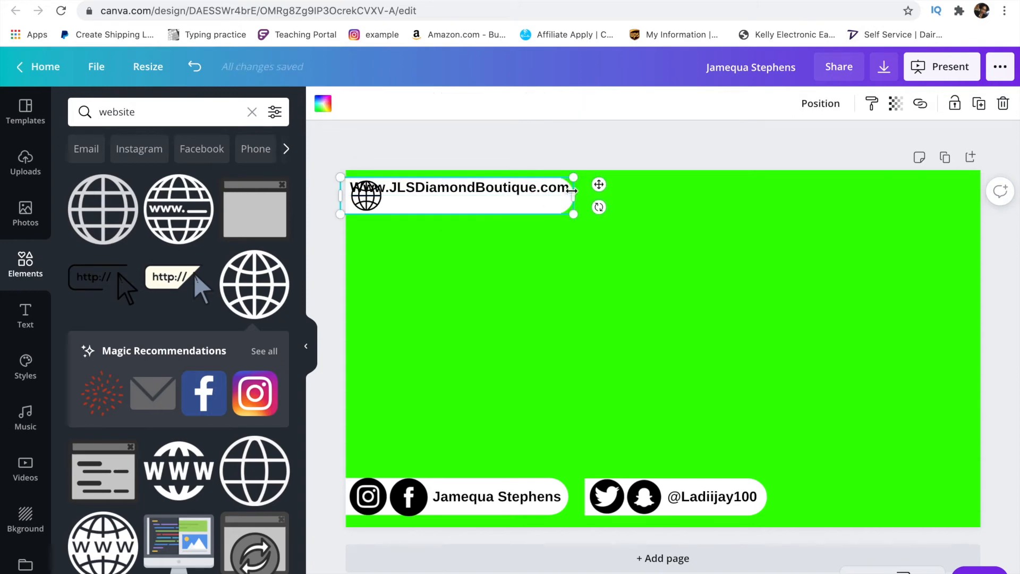
click(506, 194)
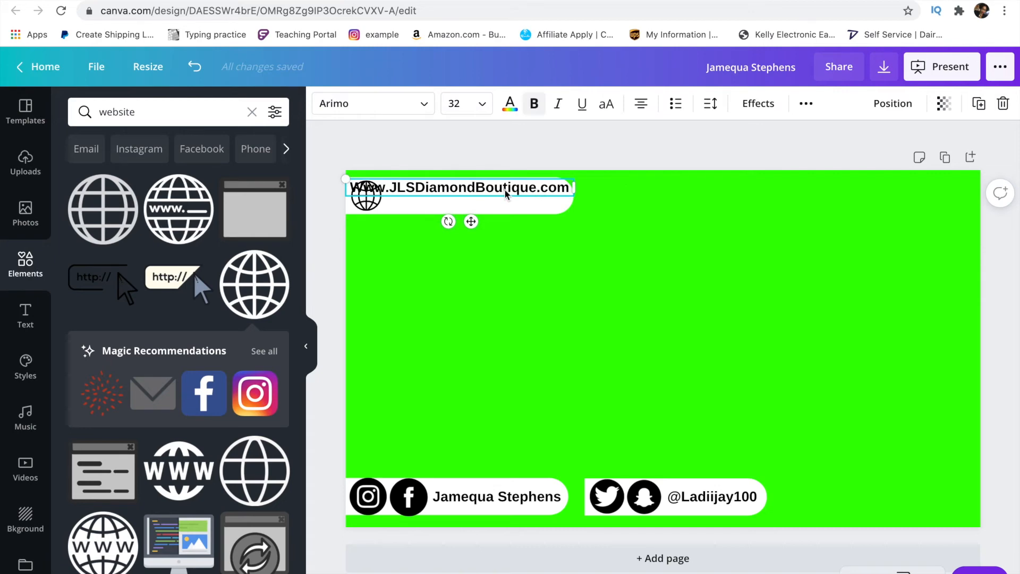
right_click(353, 189)
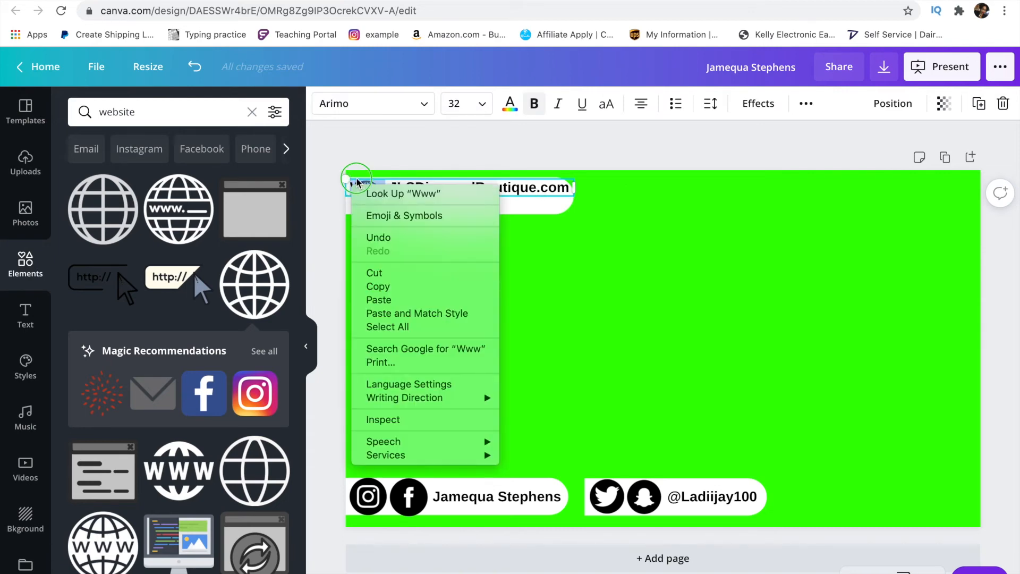
click(357, 178)
right_click(353, 184)
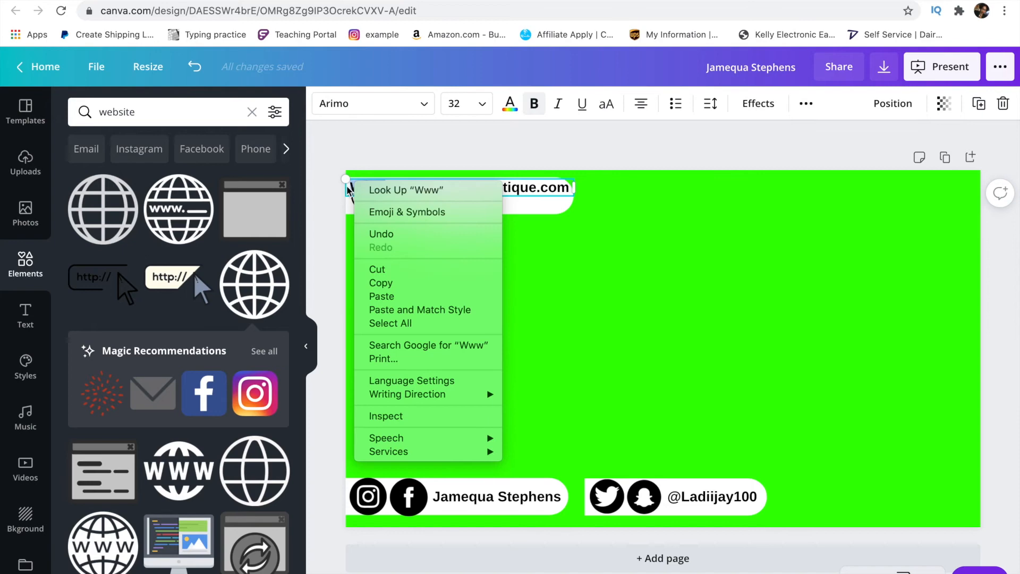
click(349, 189)
right_click(351, 190)
click(386, 147)
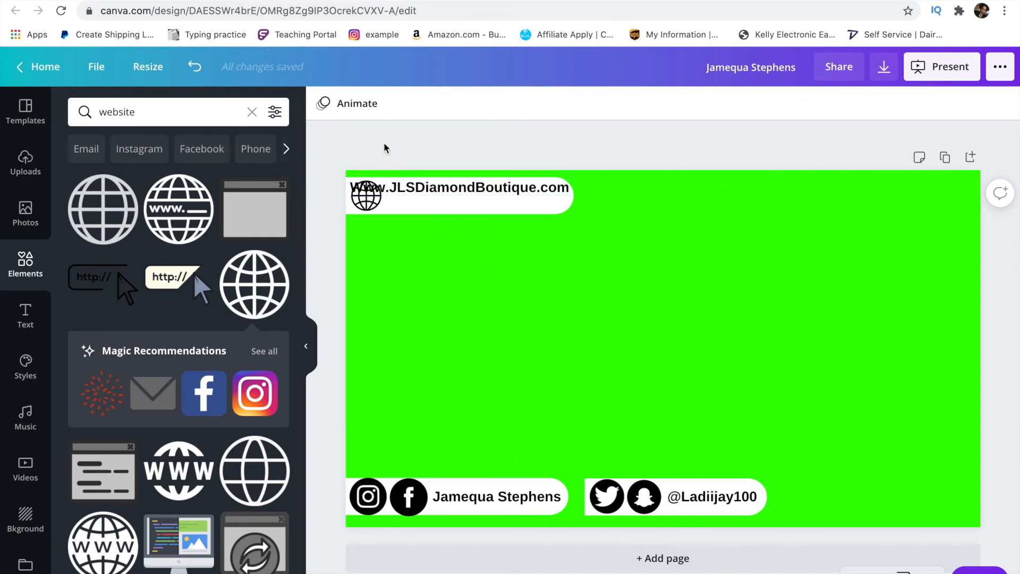
right_click(355, 187)
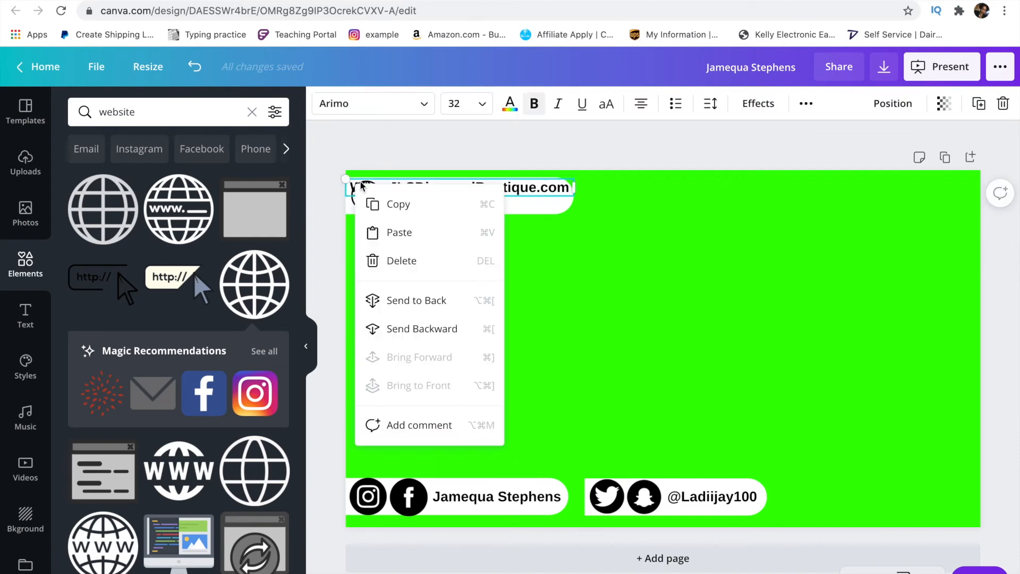
click(389, 165)
click(392, 190)
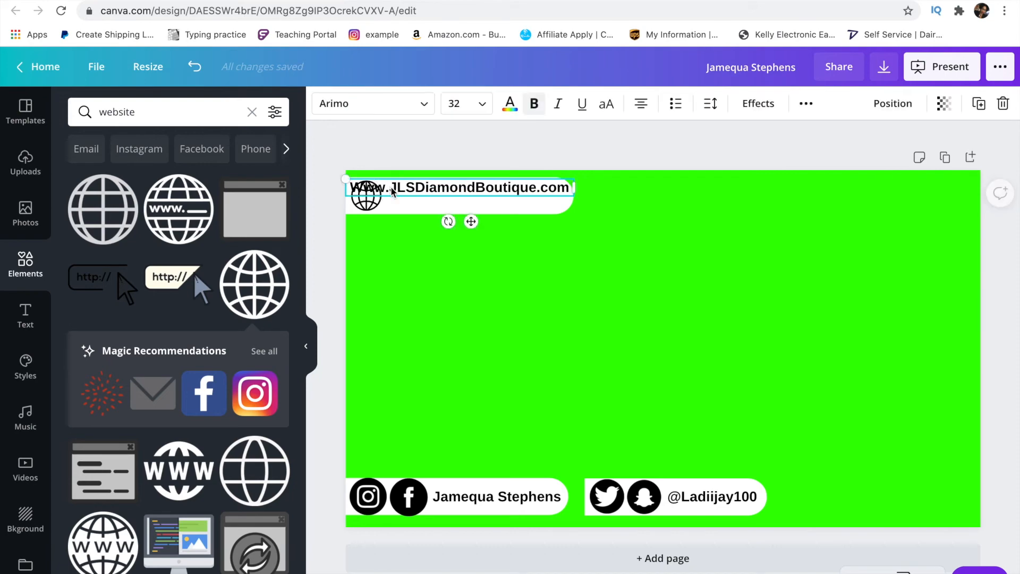
key(BackSpace)
key(BackSpace)
key(BackSpace)
key(BackSpace)
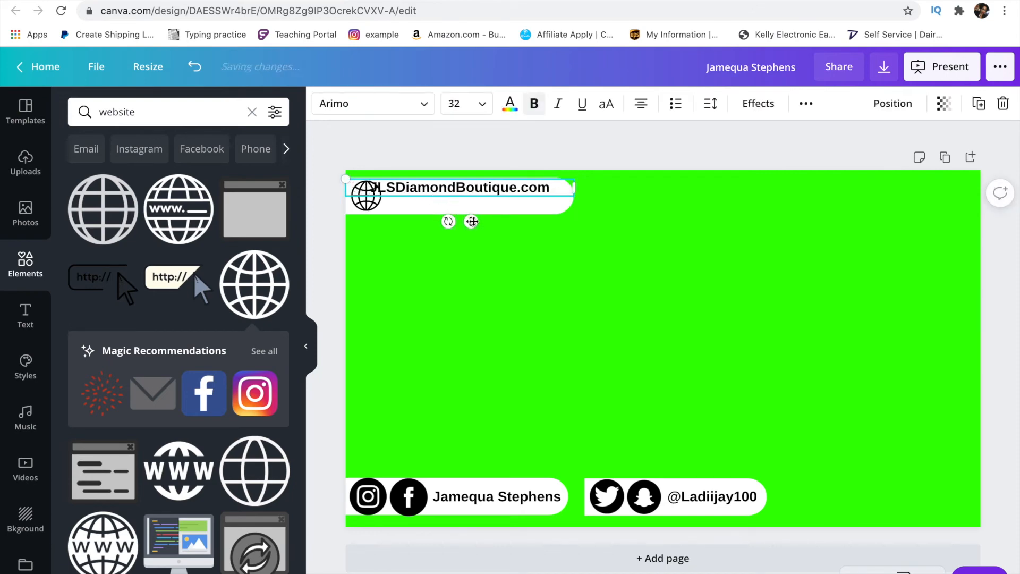
- Nudge the top pill and globe up and fit the address text inside the pill
drag(473, 223, 483, 286)
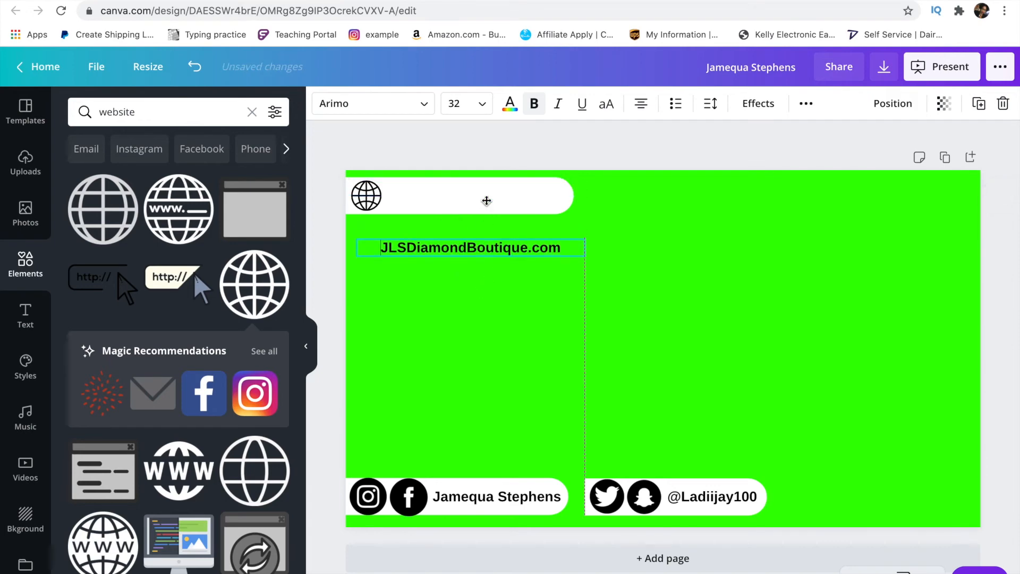
click(486, 205)
key(Up)
key(Up)
key(Up)
key(Up)
key(Up)
key(Up)
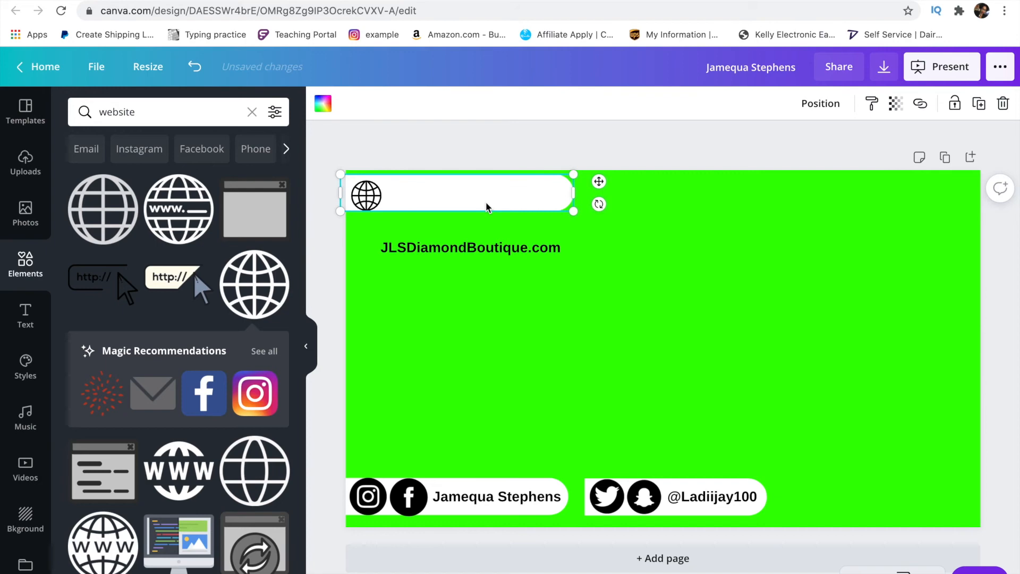
click(368, 201)
key(Up)
key(Up)
key(Up)
key(Up)
key(Up)
key(Up)
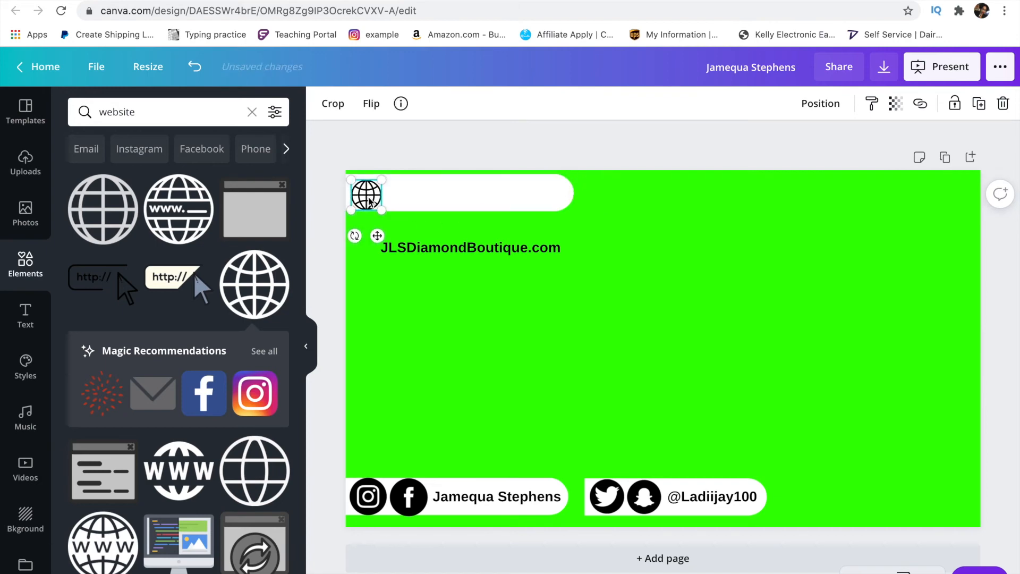
key(Left)
key(Left)
key(Left)
key(Left)
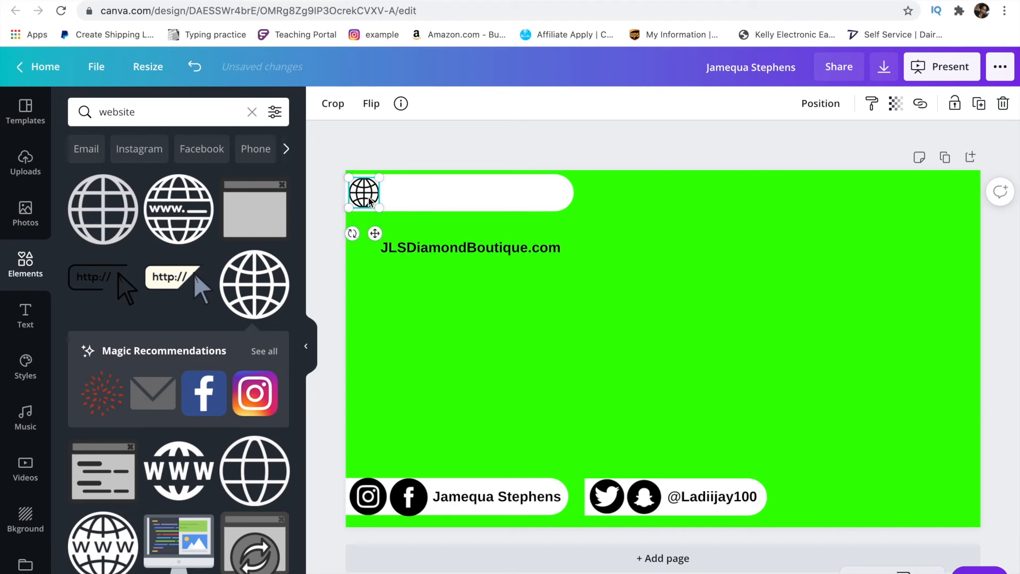
drag(446, 251, 447, 194)
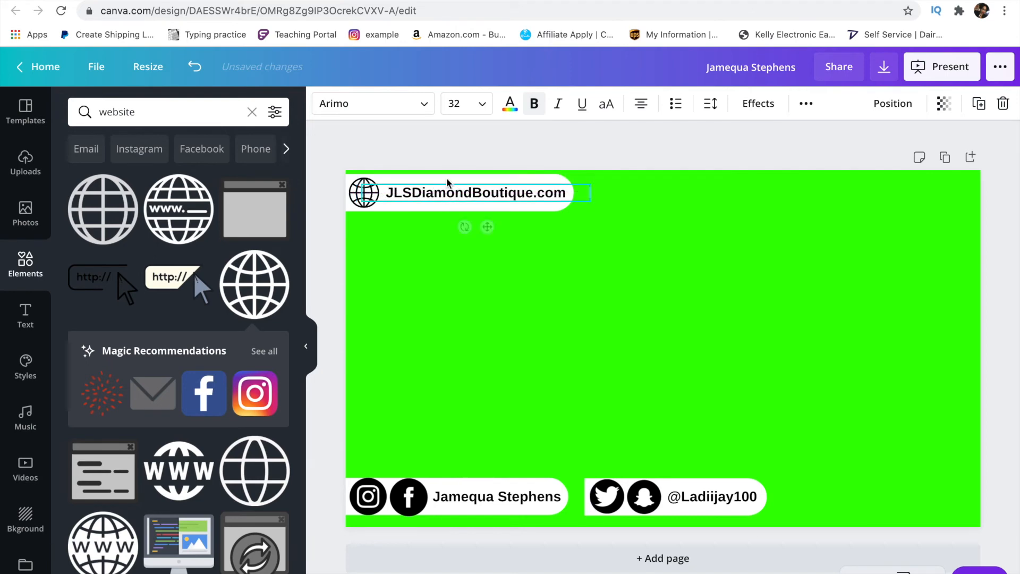
click(444, 148)
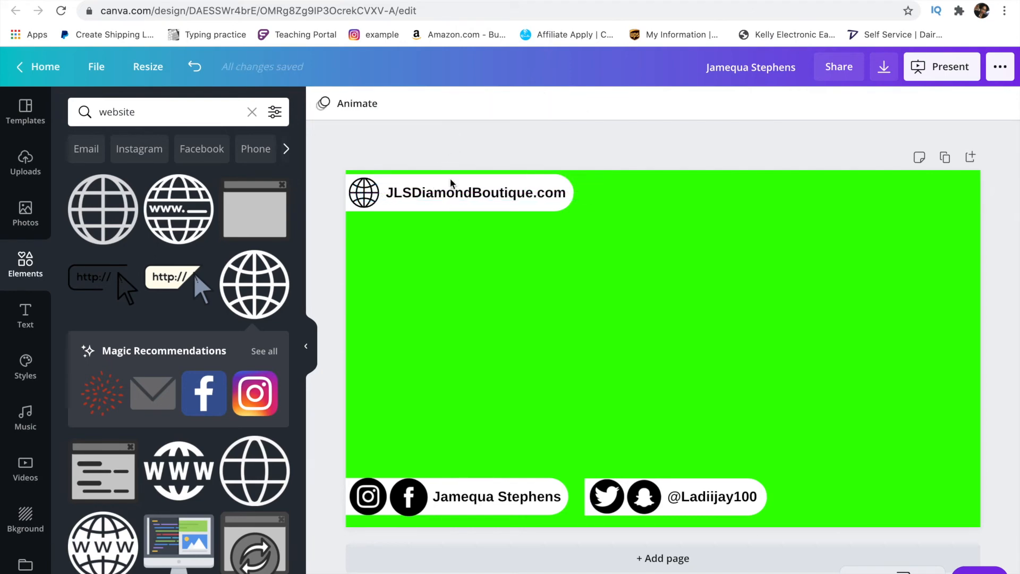
click(452, 210)
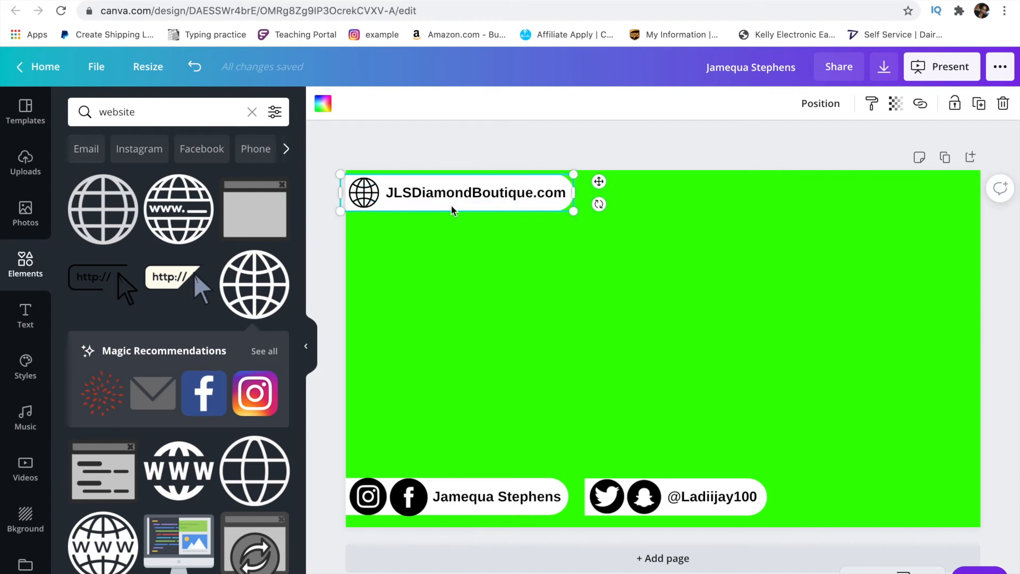
click(432, 141)
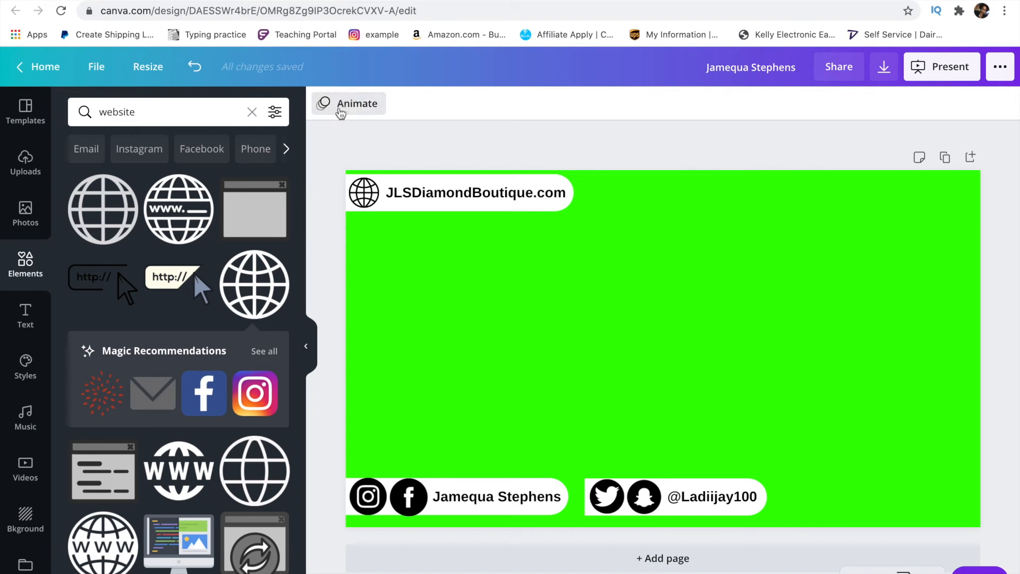
- Preview Breathe, Fade, Pan, Rise, Tumble, Drift, Stomp, Pop, Neon and others, then apply Block
click(341, 109)
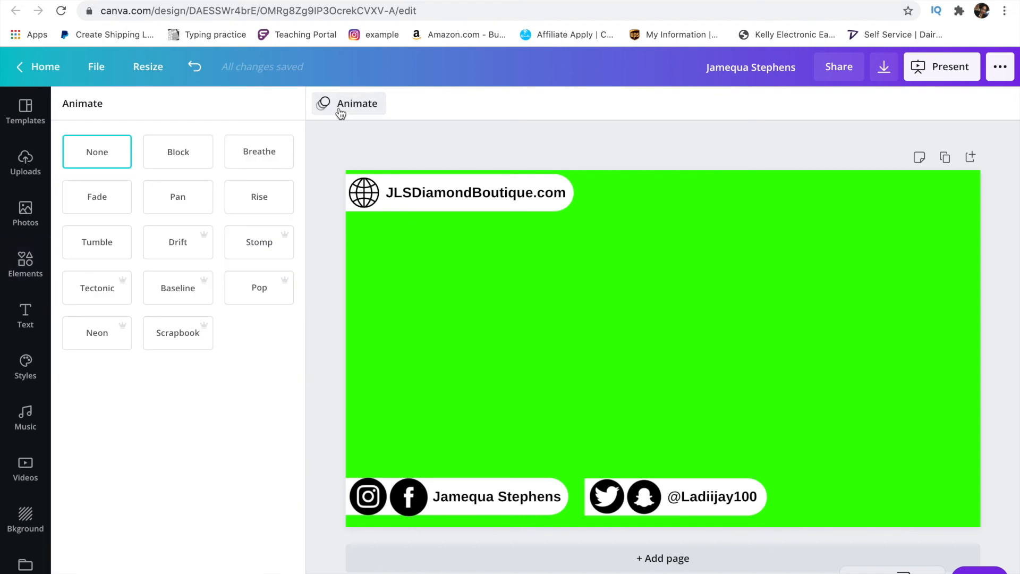
click(181, 157)
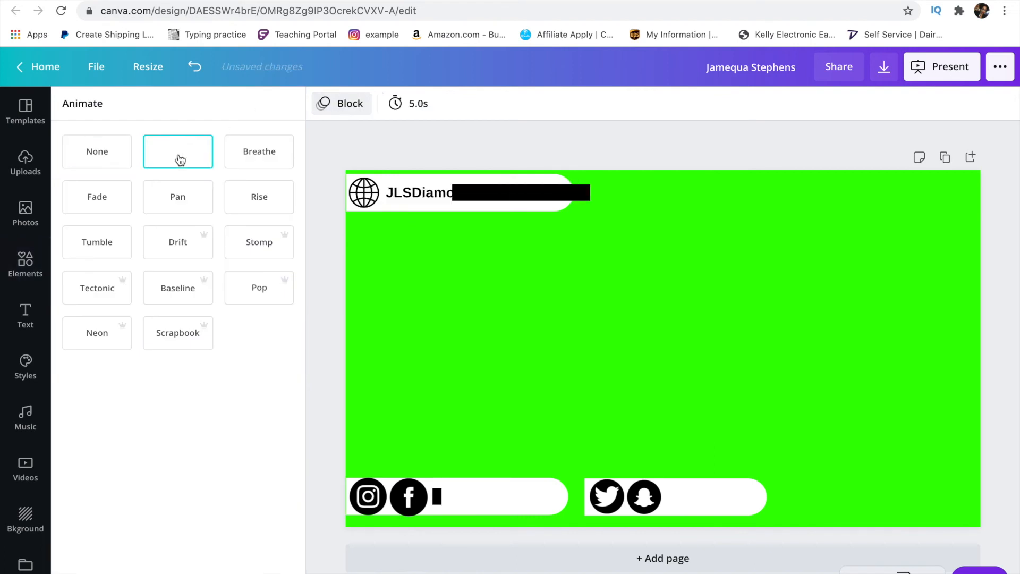
click(245, 155)
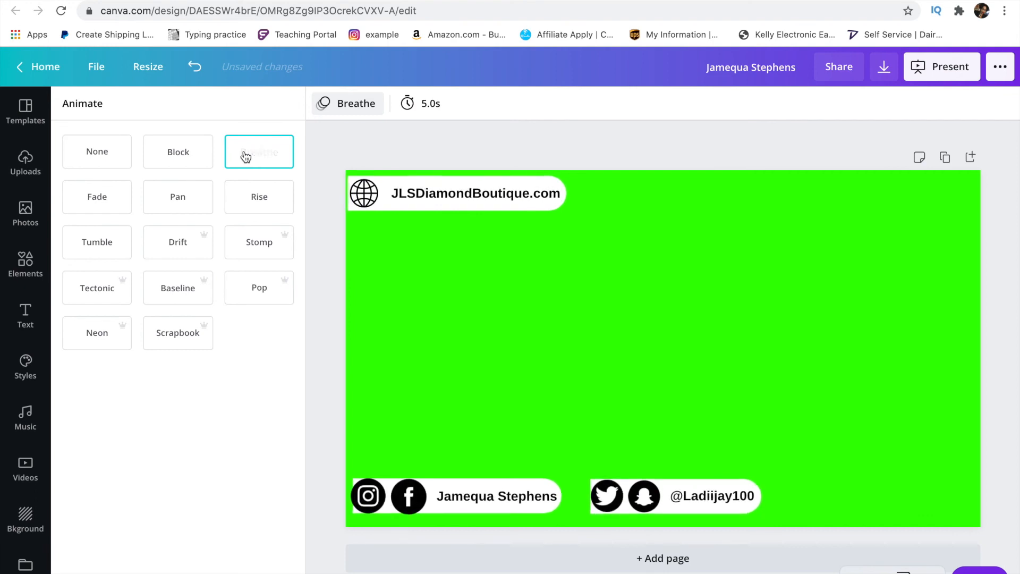
click(119, 200)
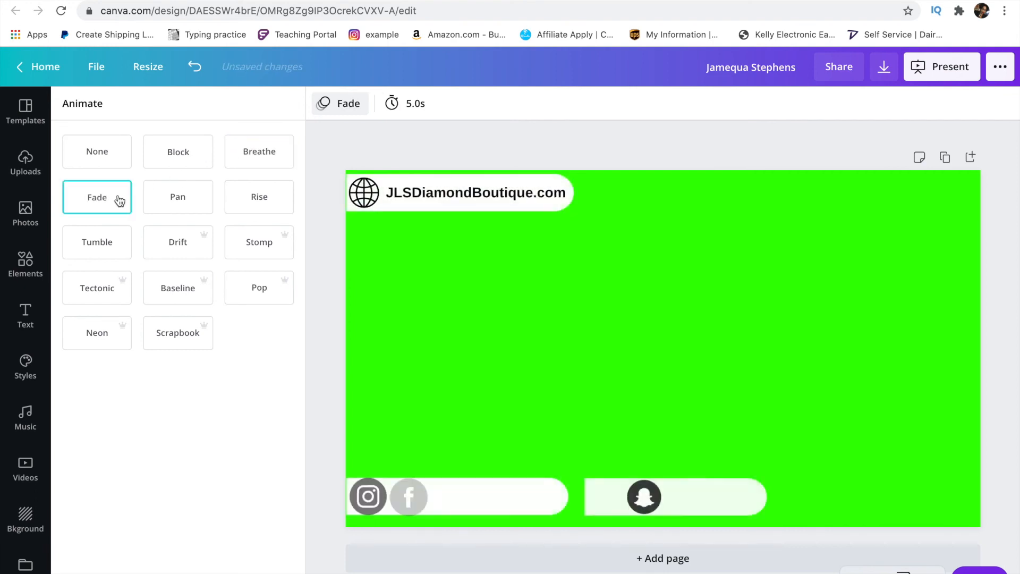
click(182, 204)
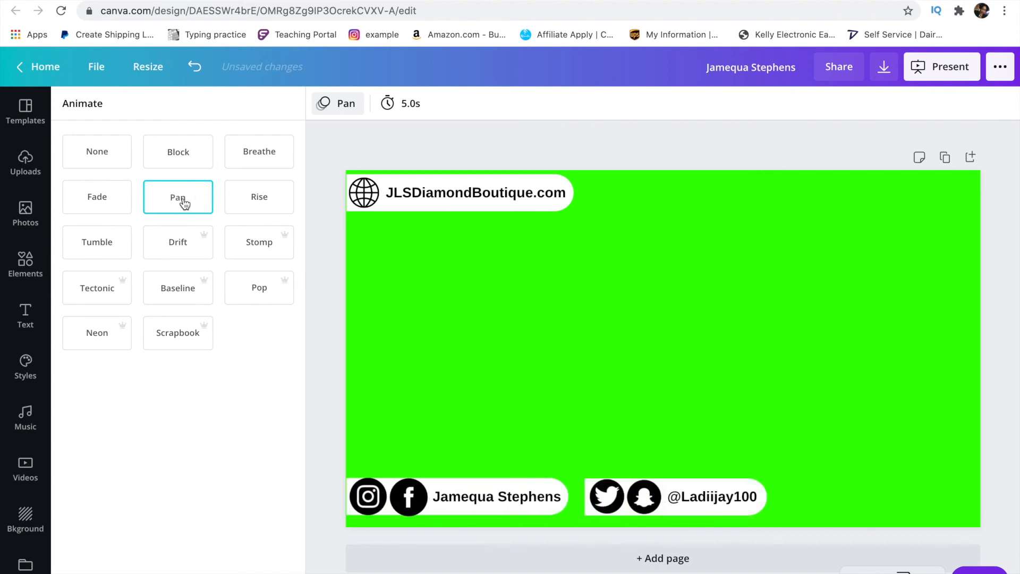
click(251, 200)
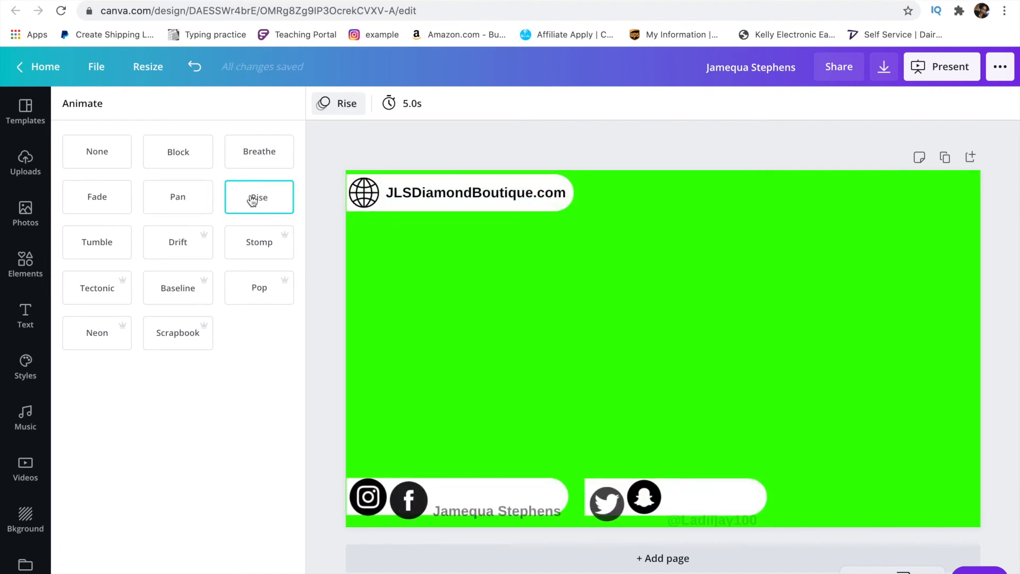
click(110, 242)
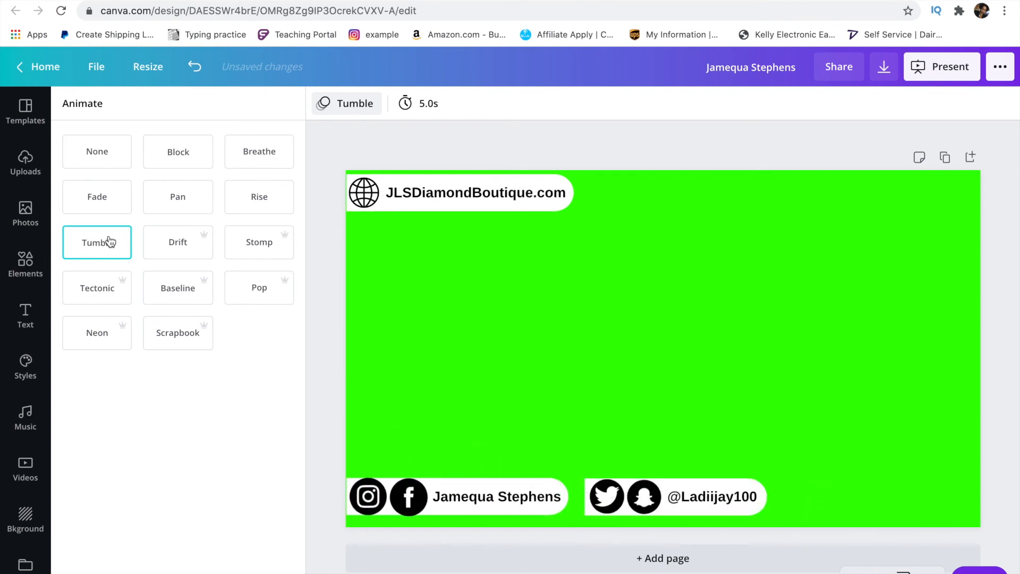
click(168, 242)
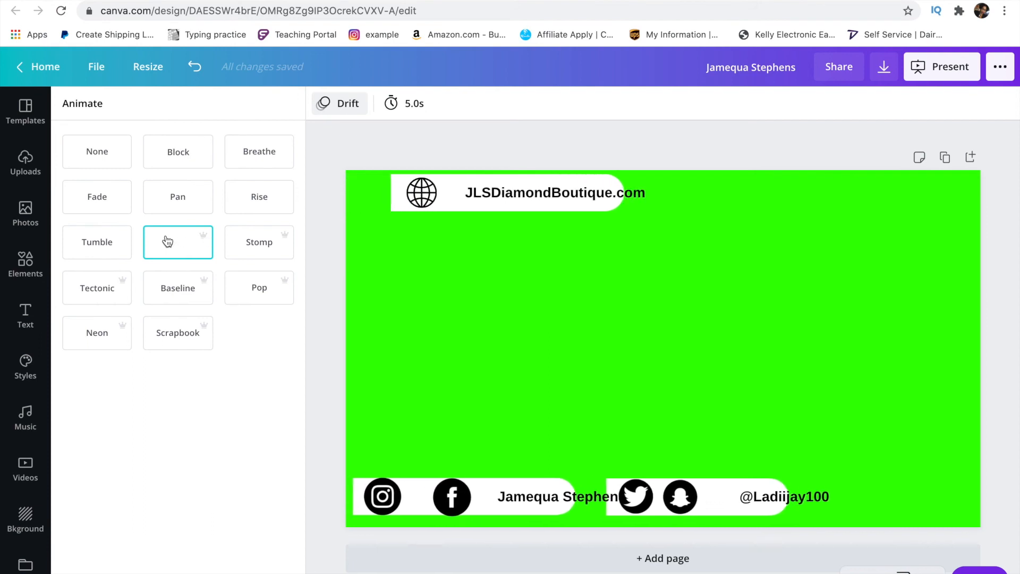
click(247, 242)
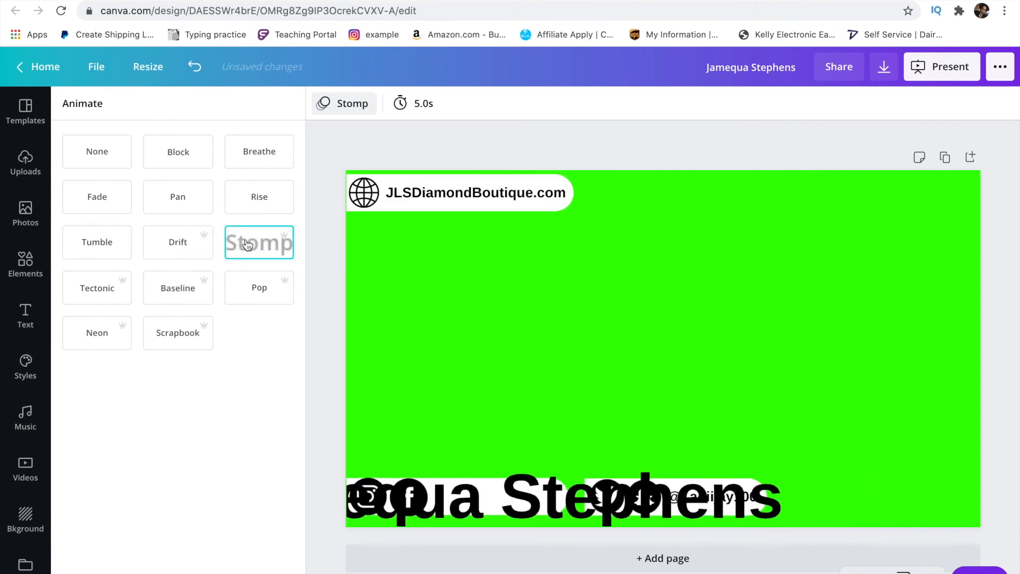
click(110, 294)
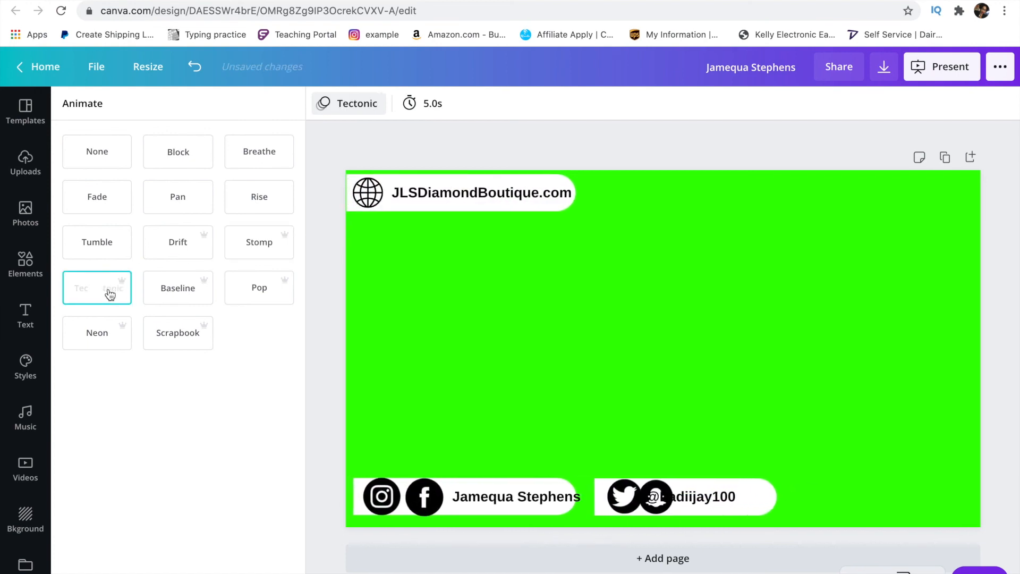
click(179, 306)
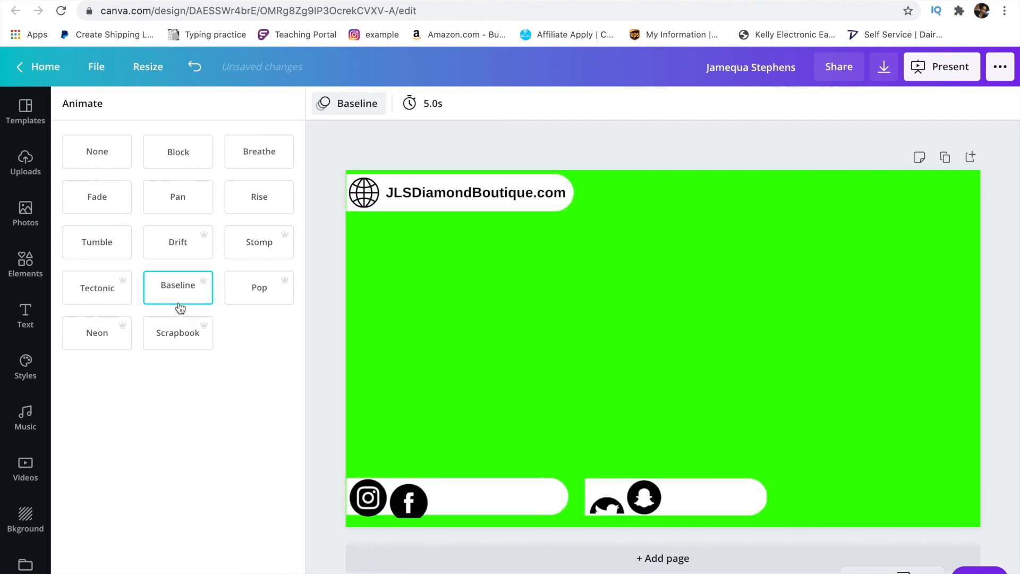
click(257, 292)
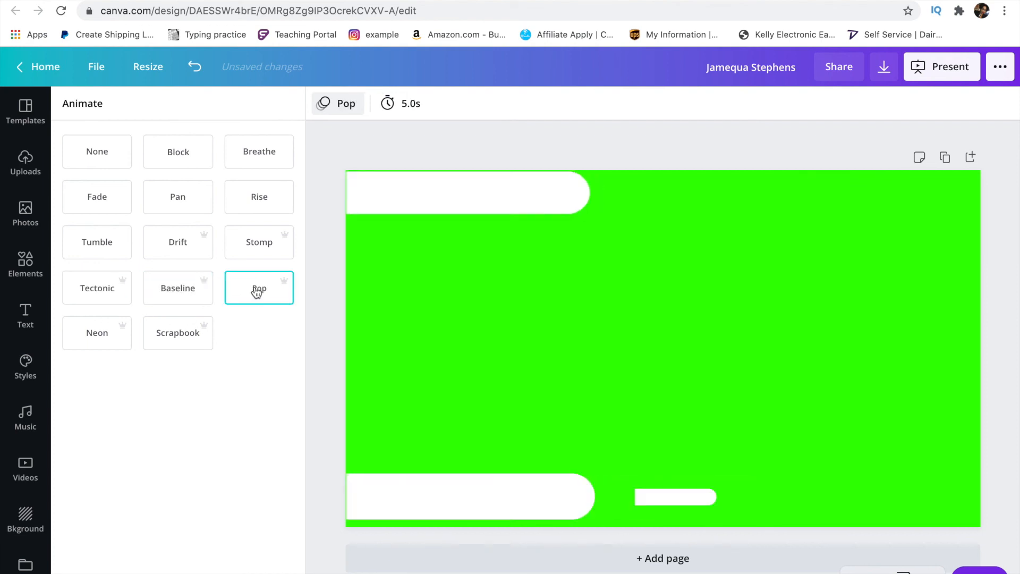
click(112, 338)
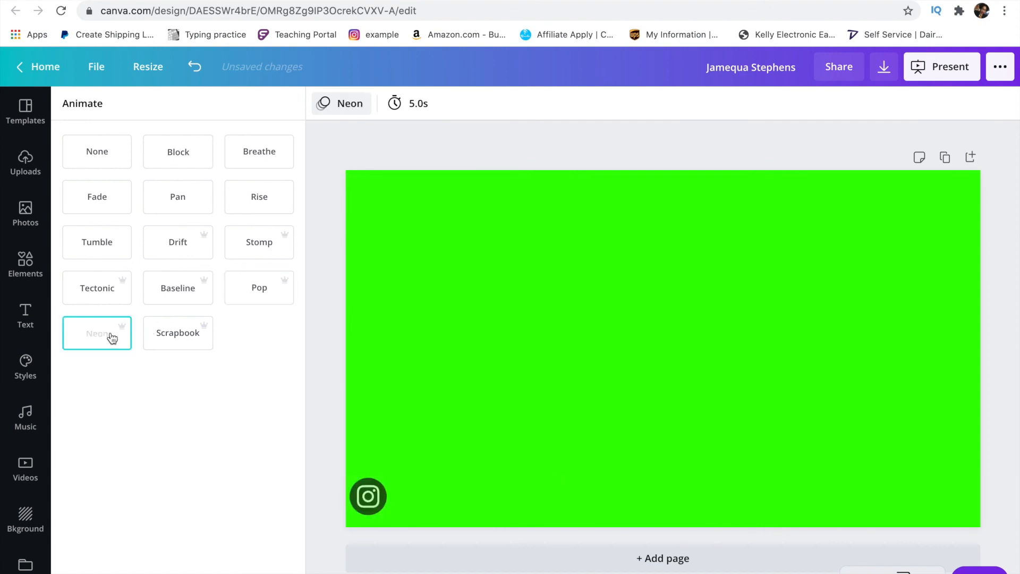
click(177, 345)
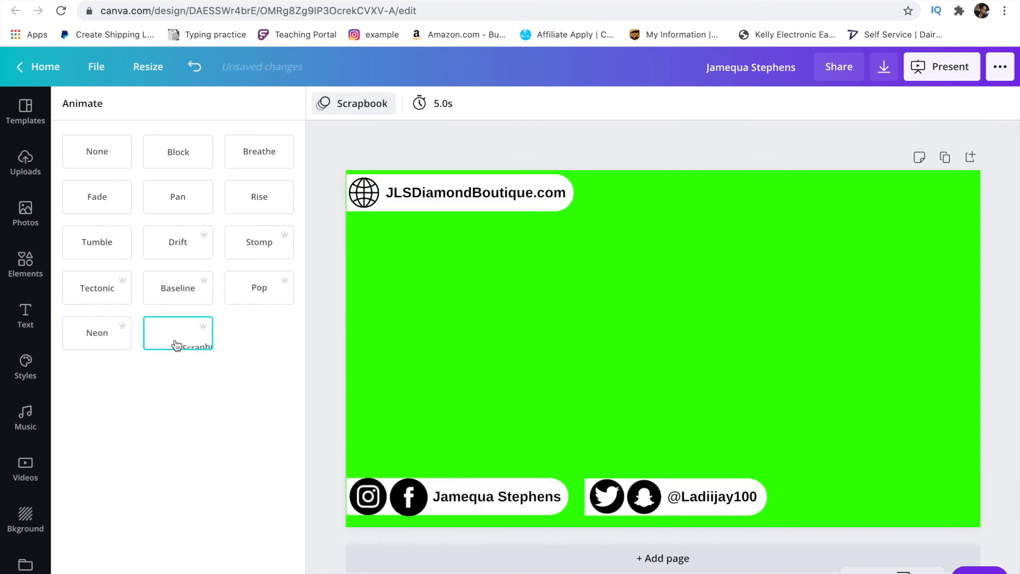
click(106, 246)
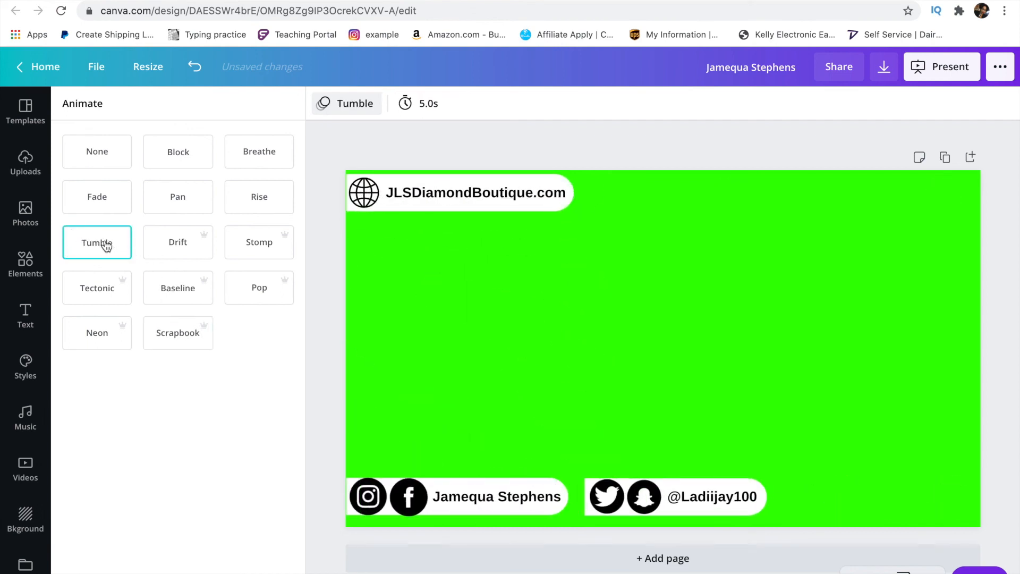
click(157, 242)
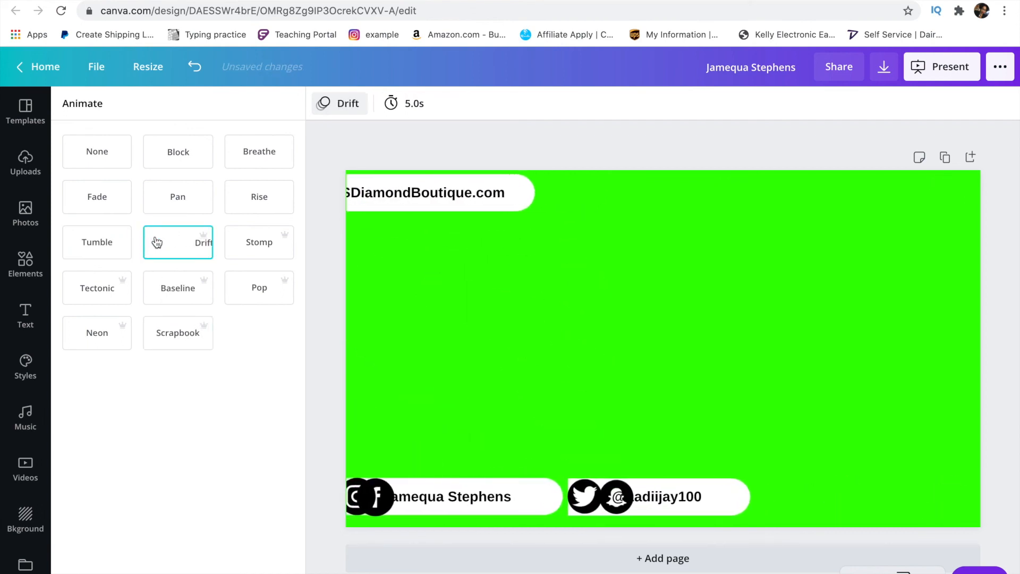
click(102, 195)
click(178, 152)
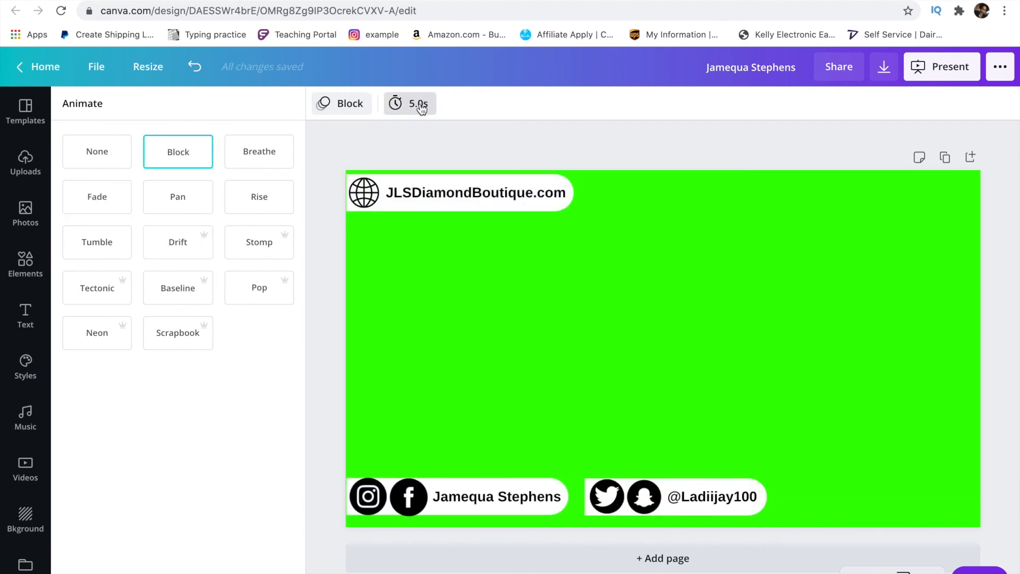
- Set the page duration to 30.0s and export the design as an MP4 video
click(419, 104)
drag(467, 153, 570, 149)
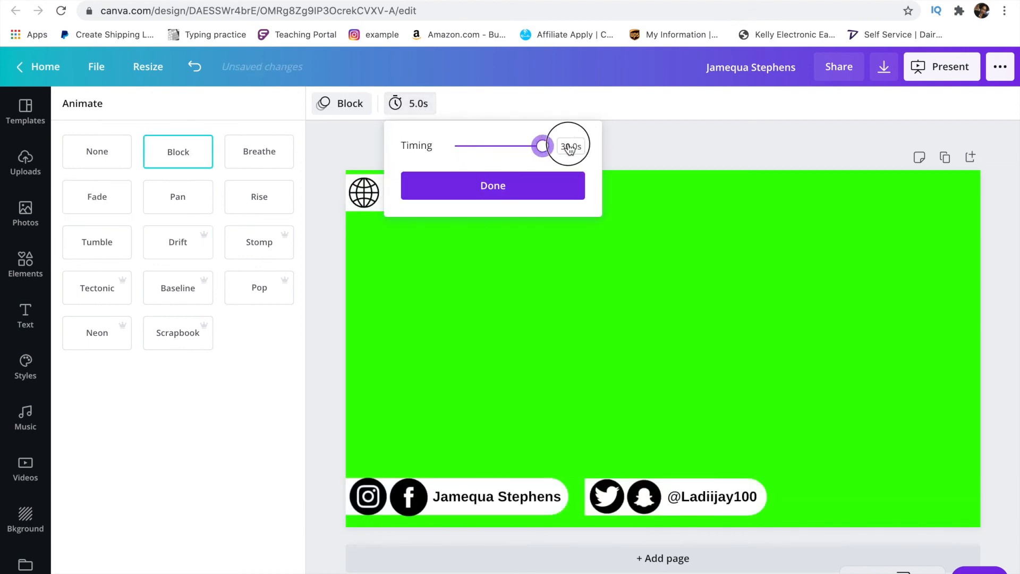
click(512, 189)
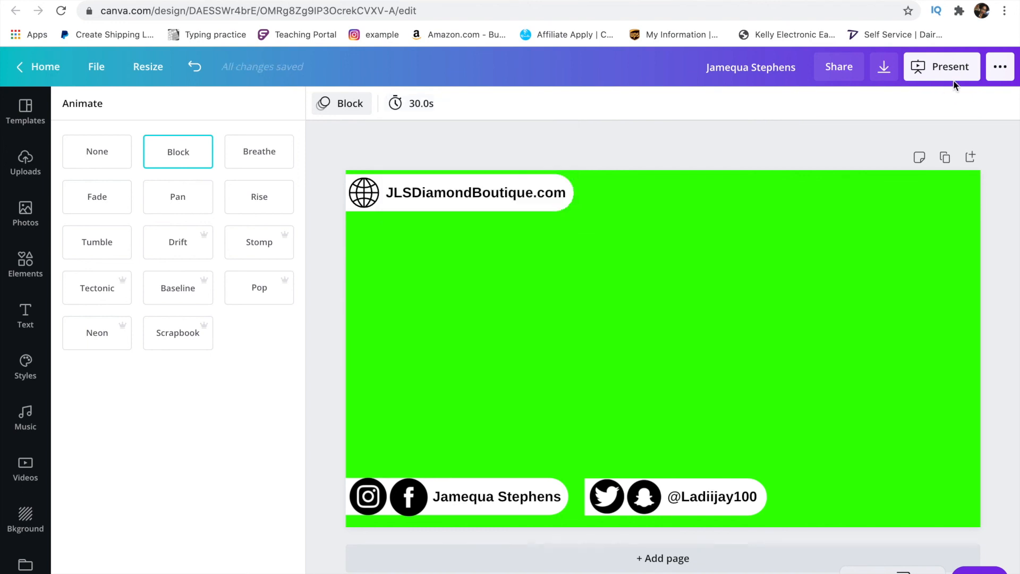
click(884, 69)
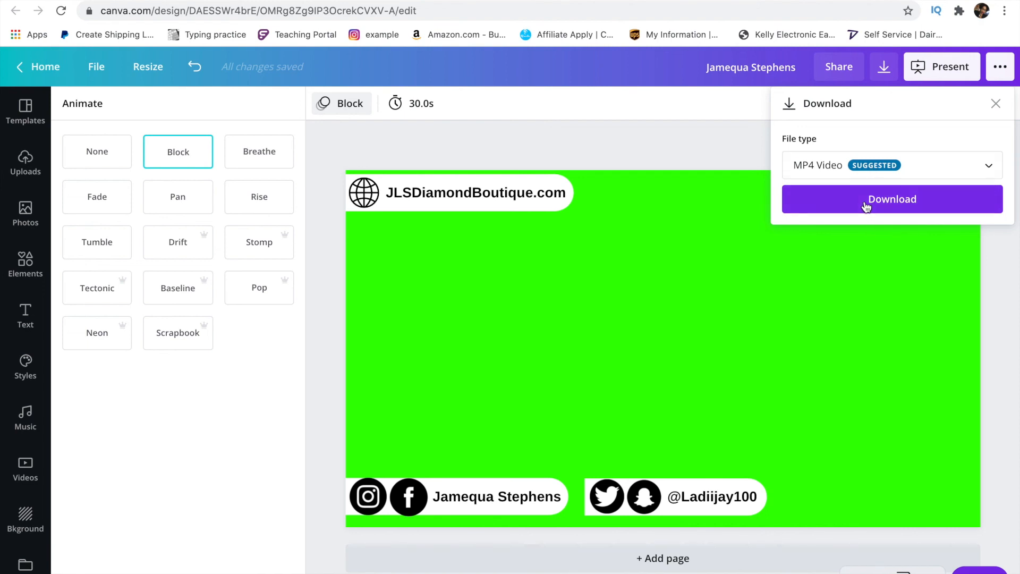
click(867, 206)
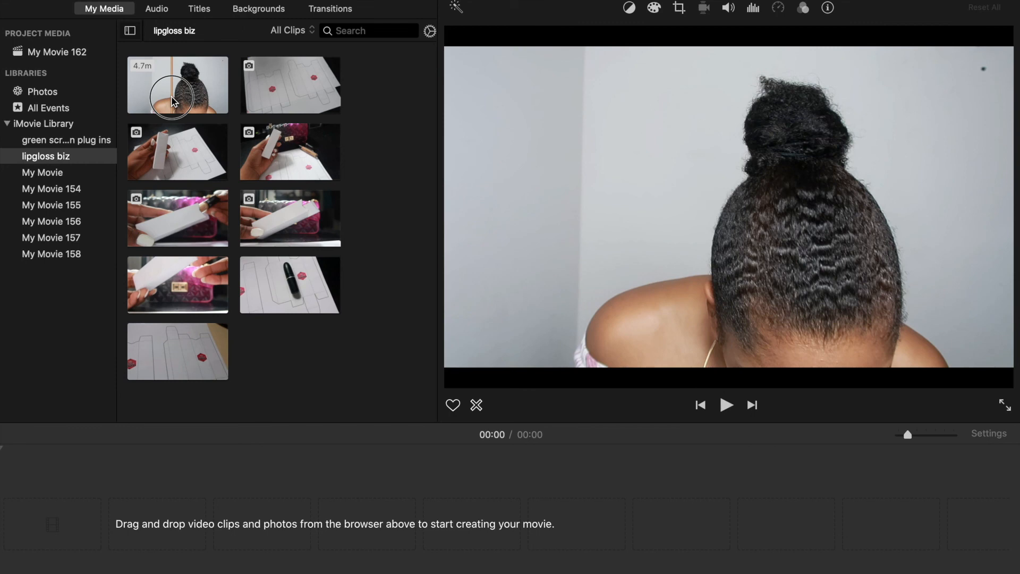
- Add the talking-head clip to the timeline and stack the green overlay clip above it
drag(173, 101, 137, 518)
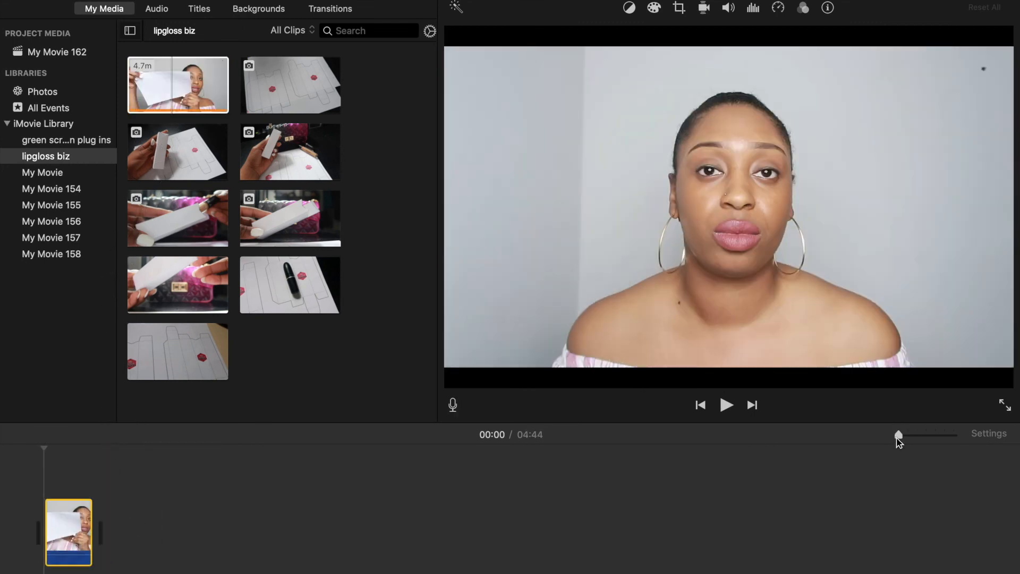
drag(905, 439, 1002, 440)
drag(283, 359, 56, 480)
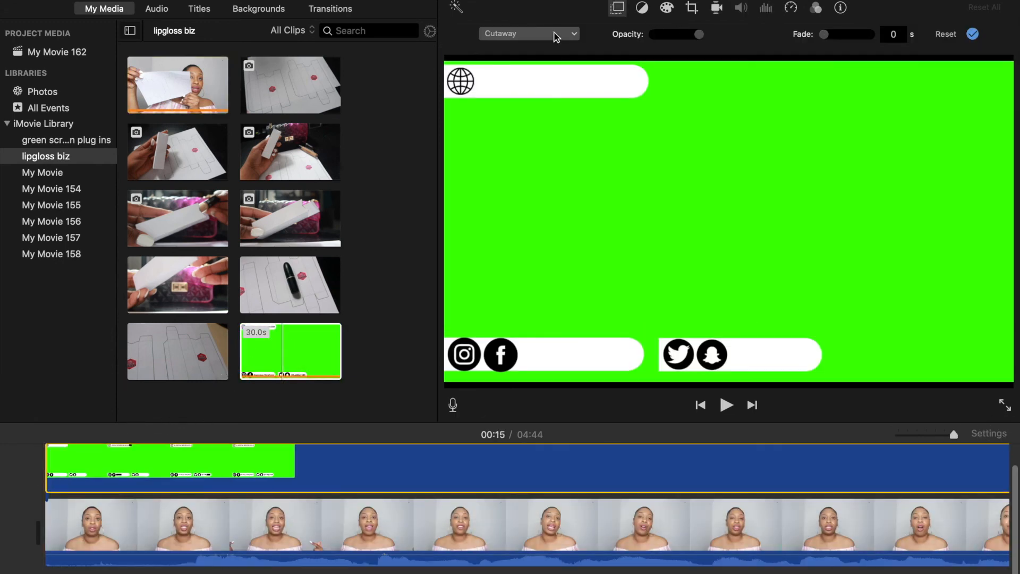
- Set the overlay mode to Green/Blue Screen and play the result from the start
click(556, 34)
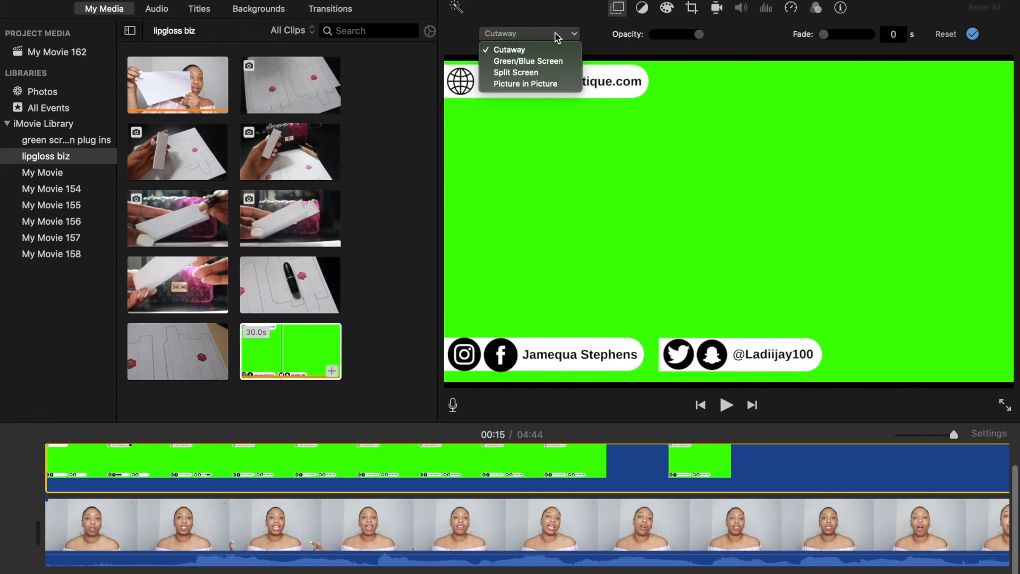
click(553, 64)
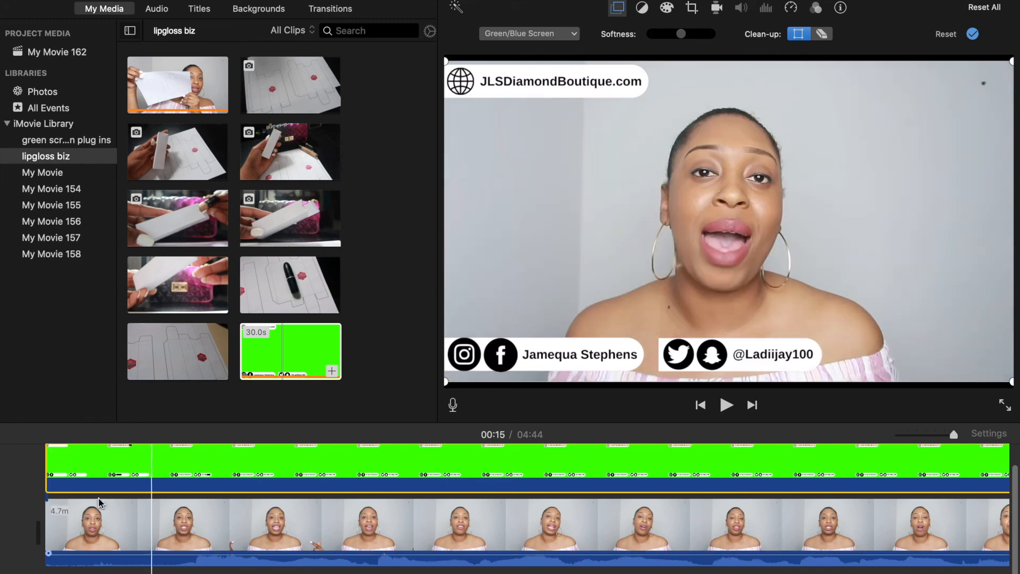
click(1, 496)
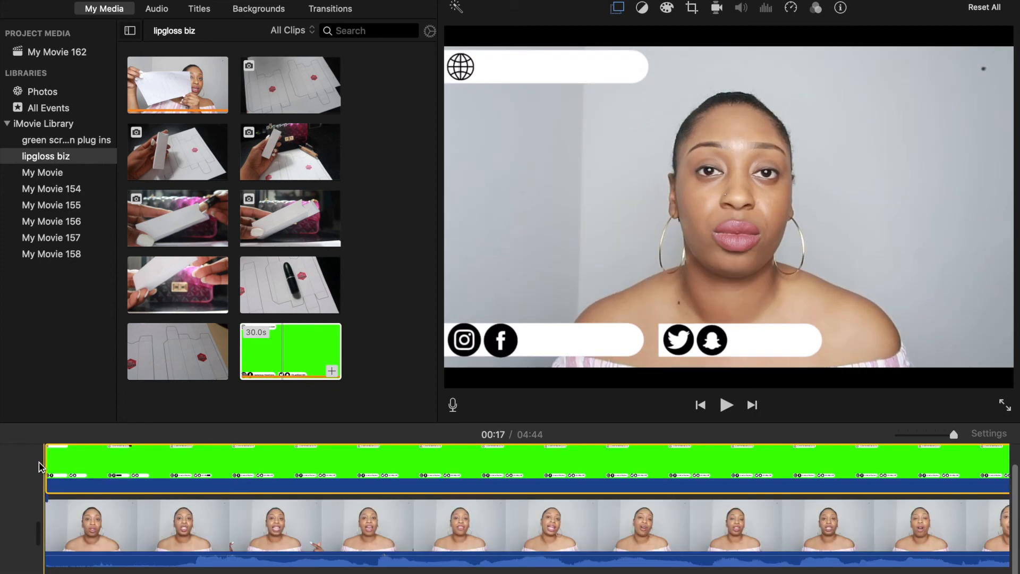
click(38, 462)
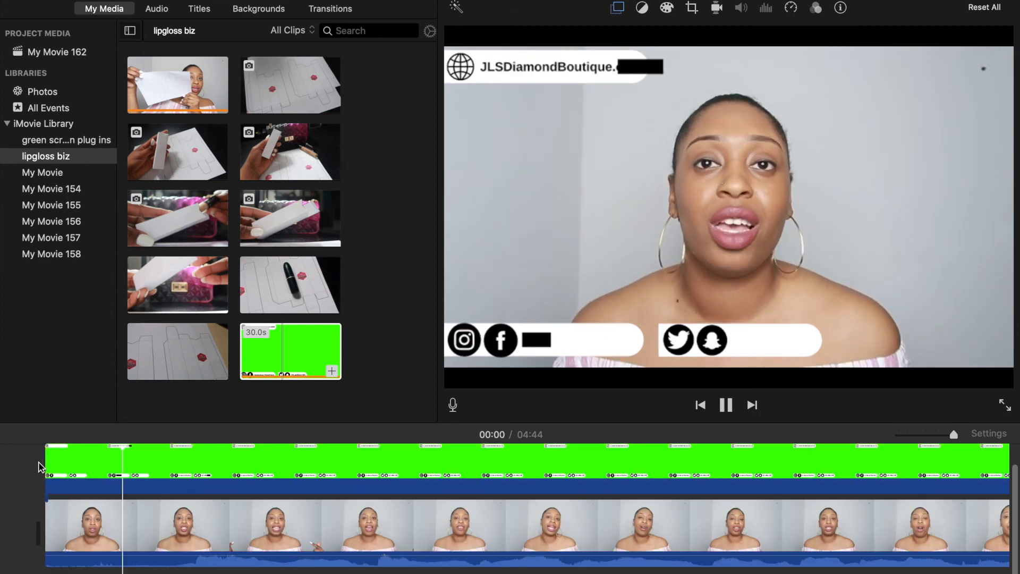